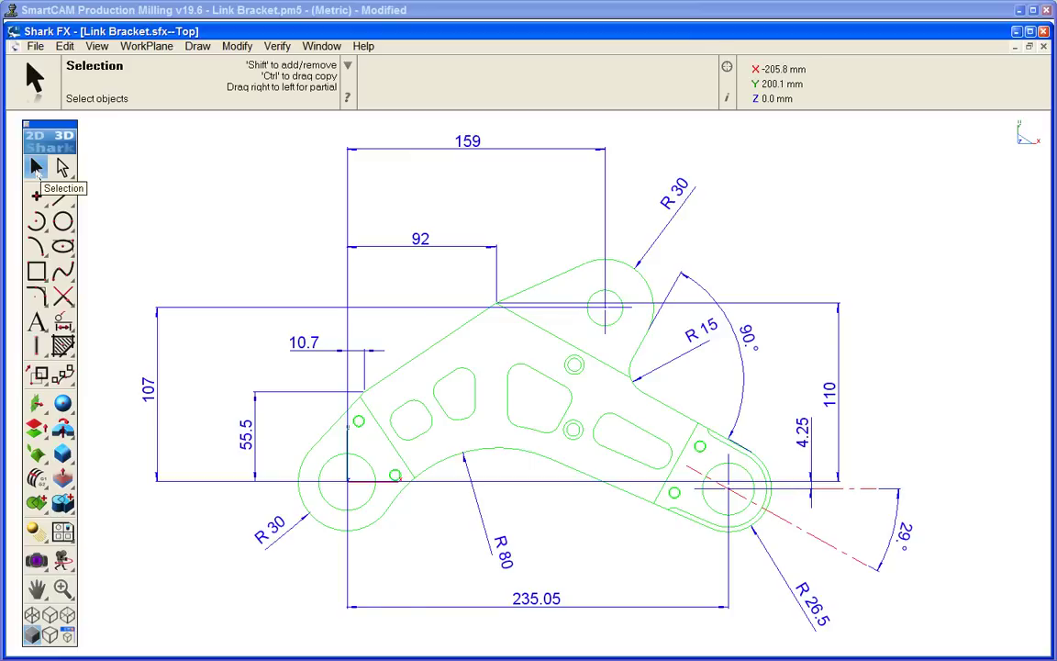
- Select the bracket's two upper diagonal edges and the top R30 arc in Shark FX
left_click(37, 168)
left_click(396, 372)
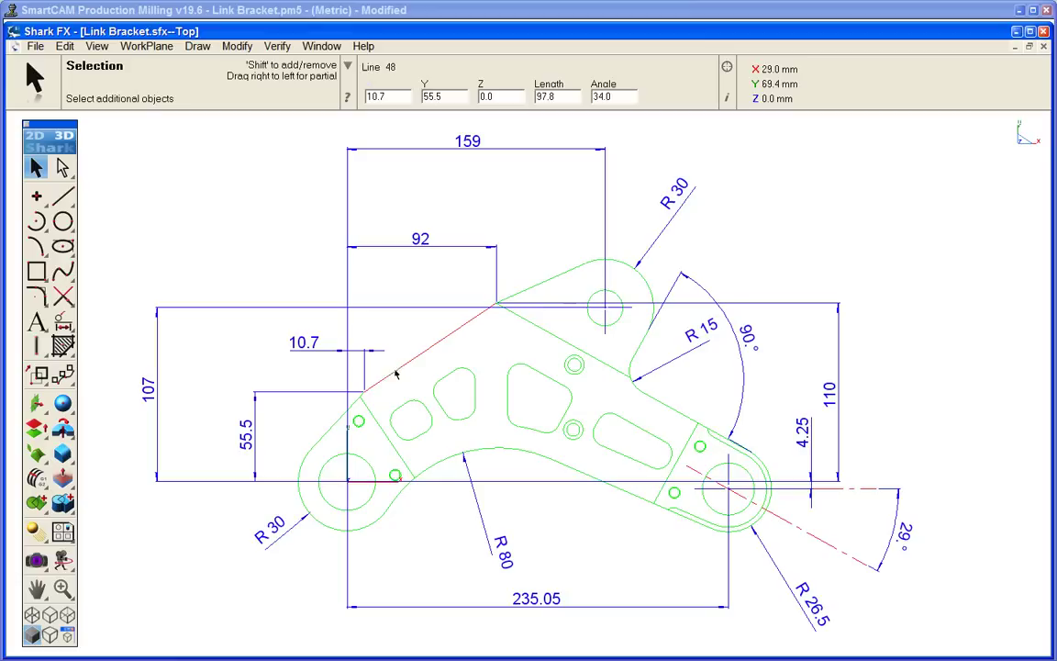
left_click(549, 284)
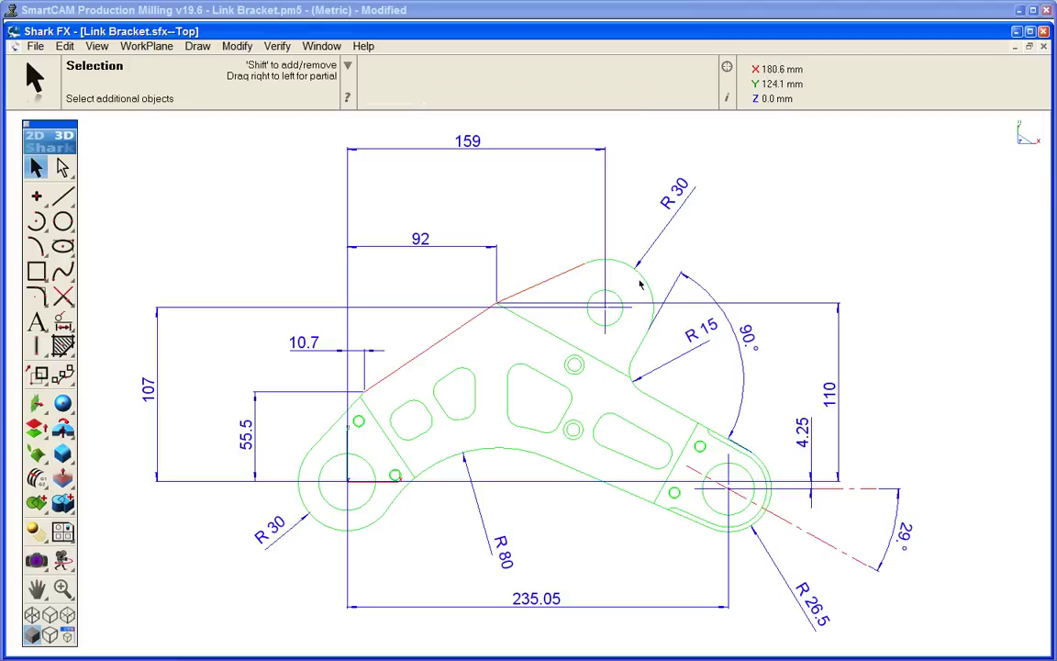
left_click(649, 316)
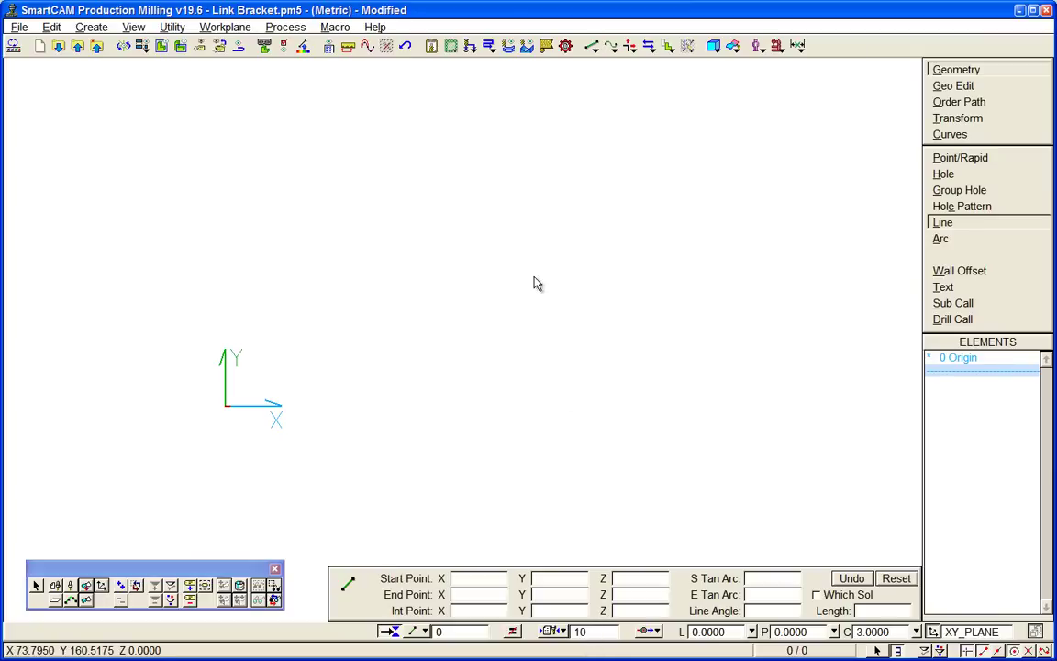
- Start a profile at X 10.7, Y 55.5 and begin a line ending at X 92
left_click(91, 26)
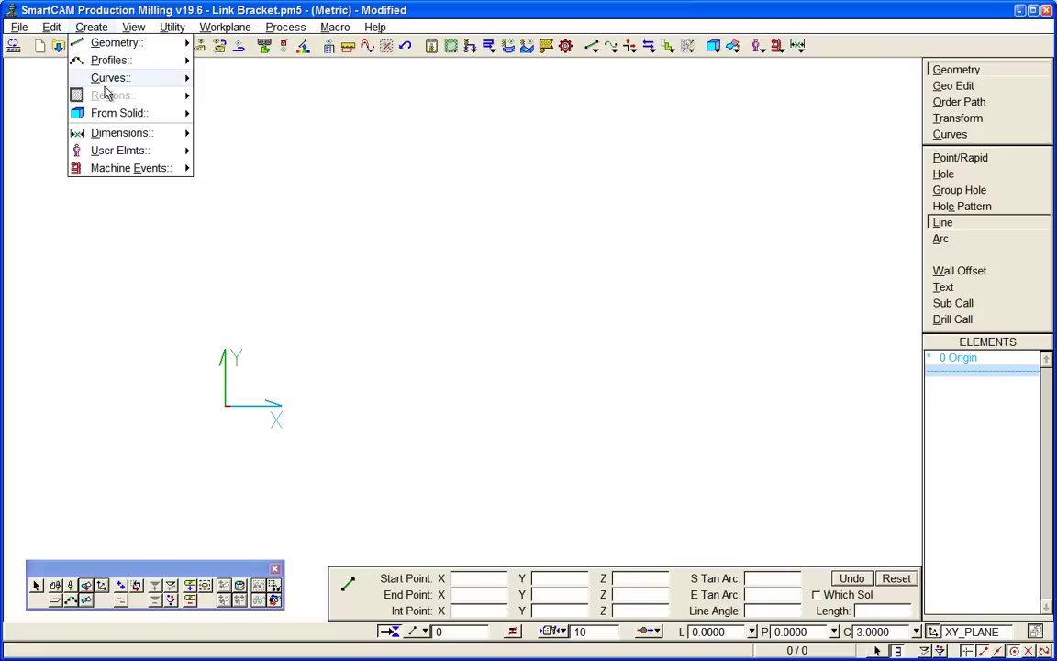
mouse_move(116, 65)
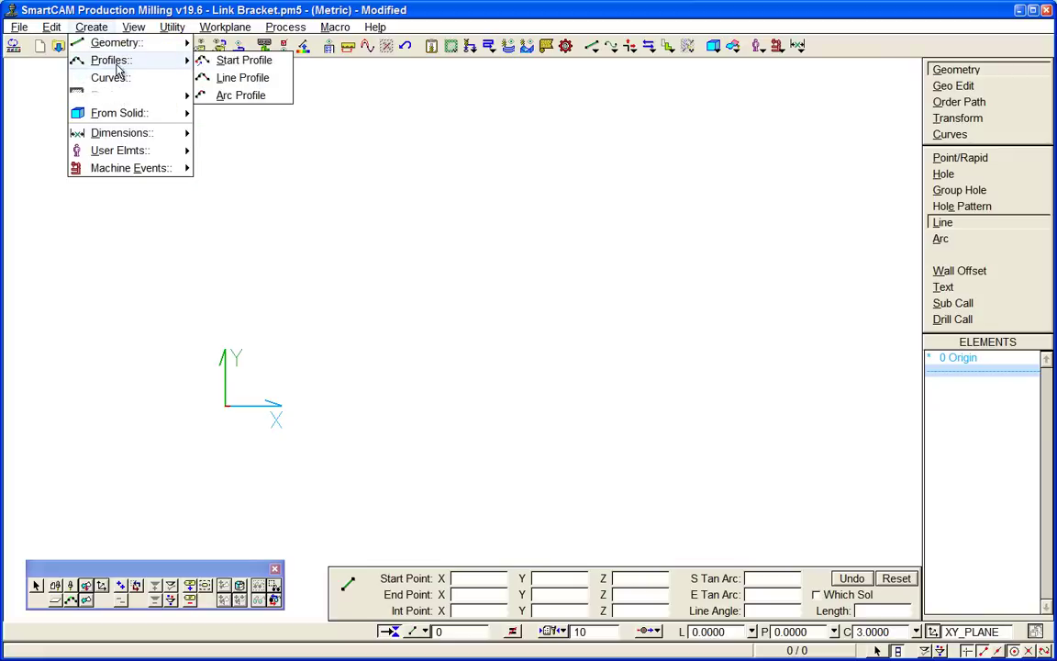
left_click(222, 60)
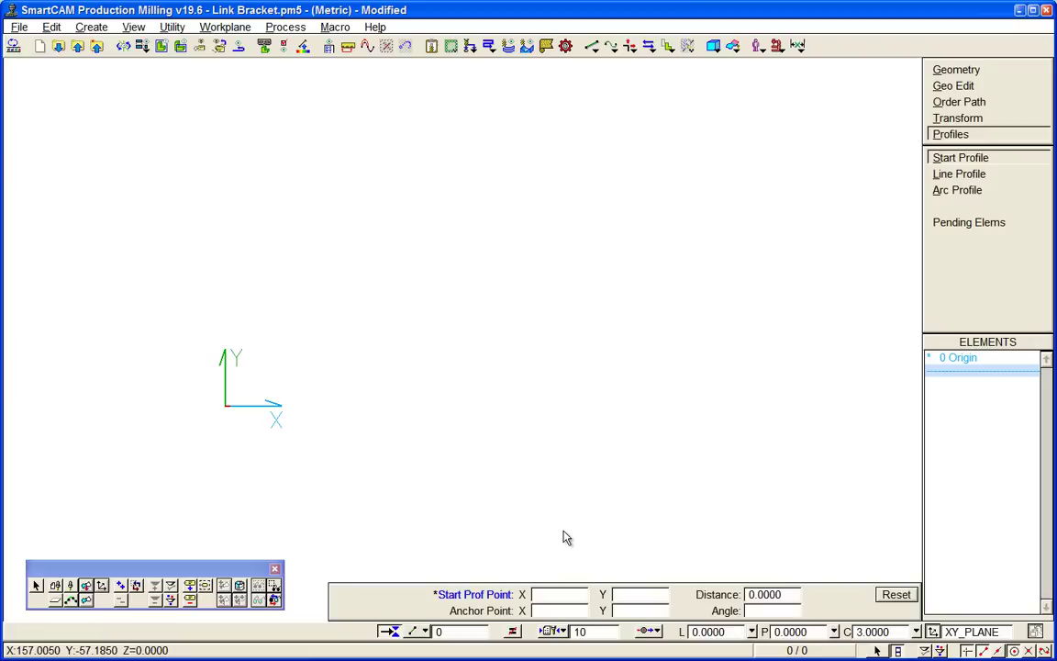
left_click(578, 598)
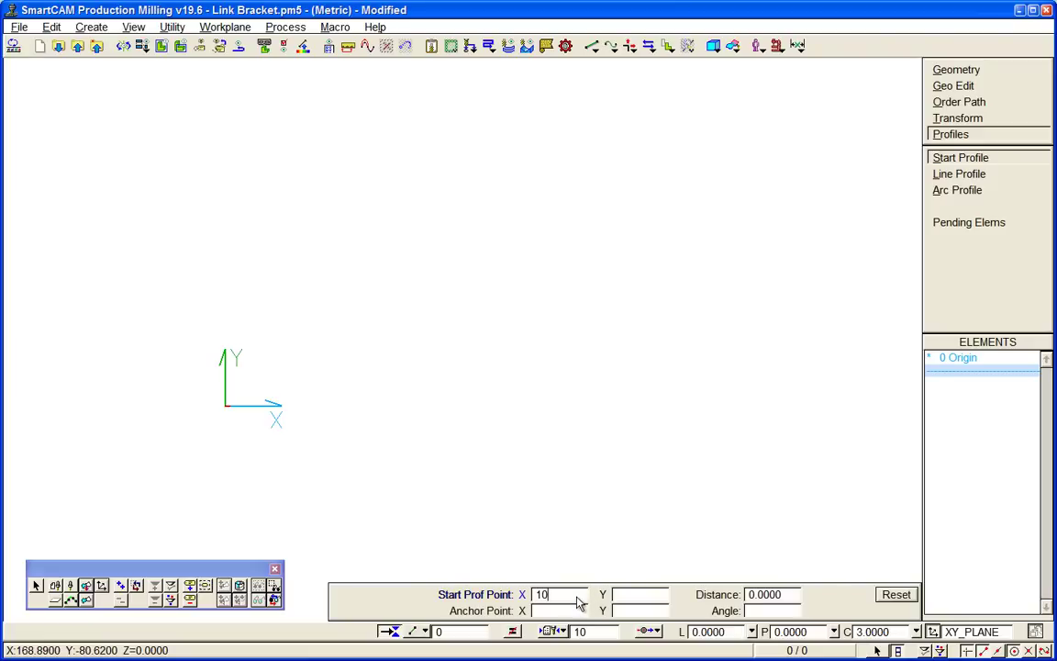
key("Tab")
type("55.5")
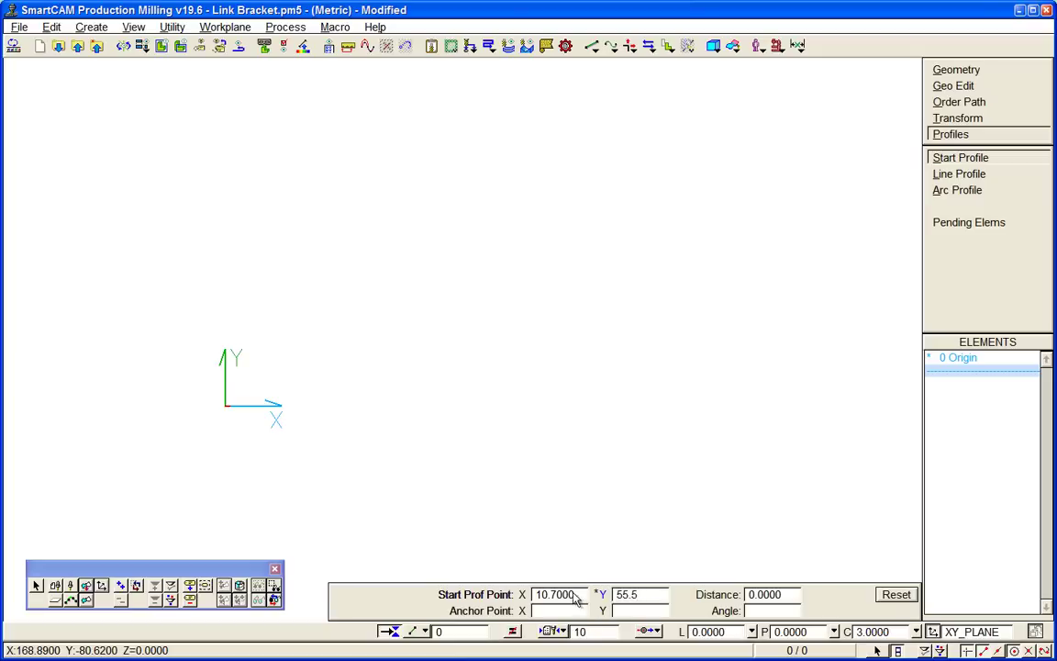
key("Return")
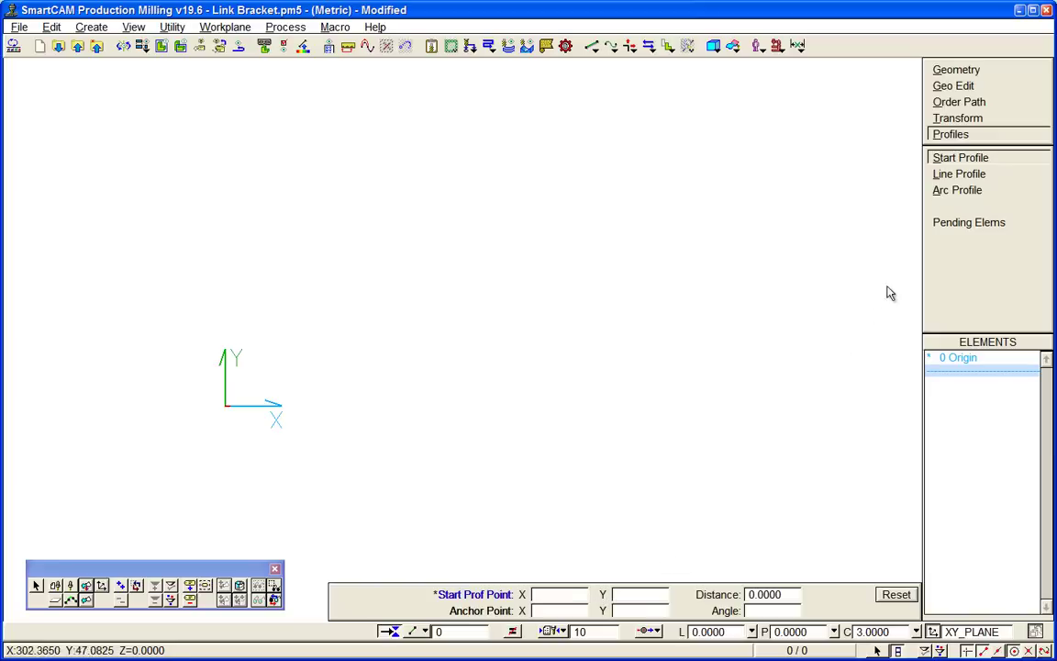
left_click(956, 174)
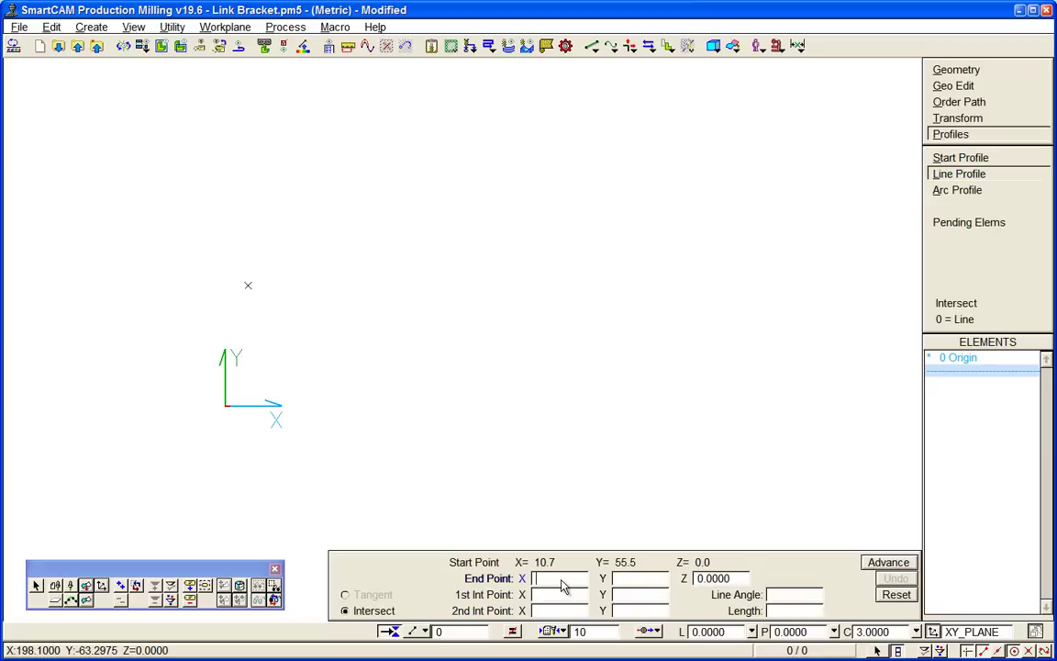
key("Tab")
- Finish the first profile line at X 92, Y 110
type("11")
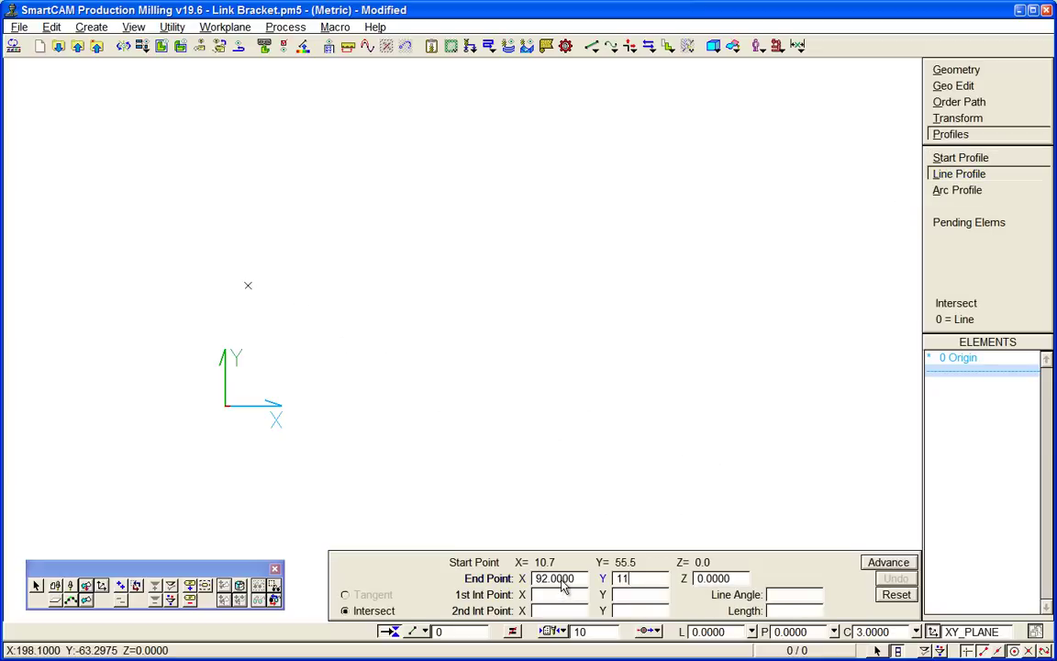
type("0")
key("Return")
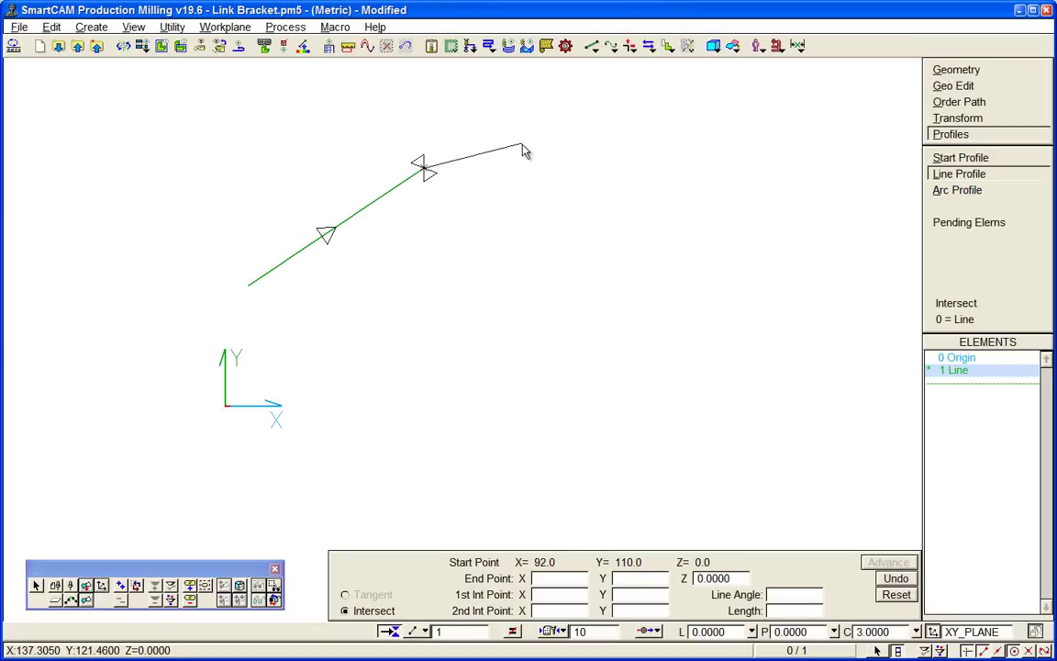
- Leave the line's end open and preview a clockwise R30 arc centred at X 159, Y 107
left_click(563, 582)
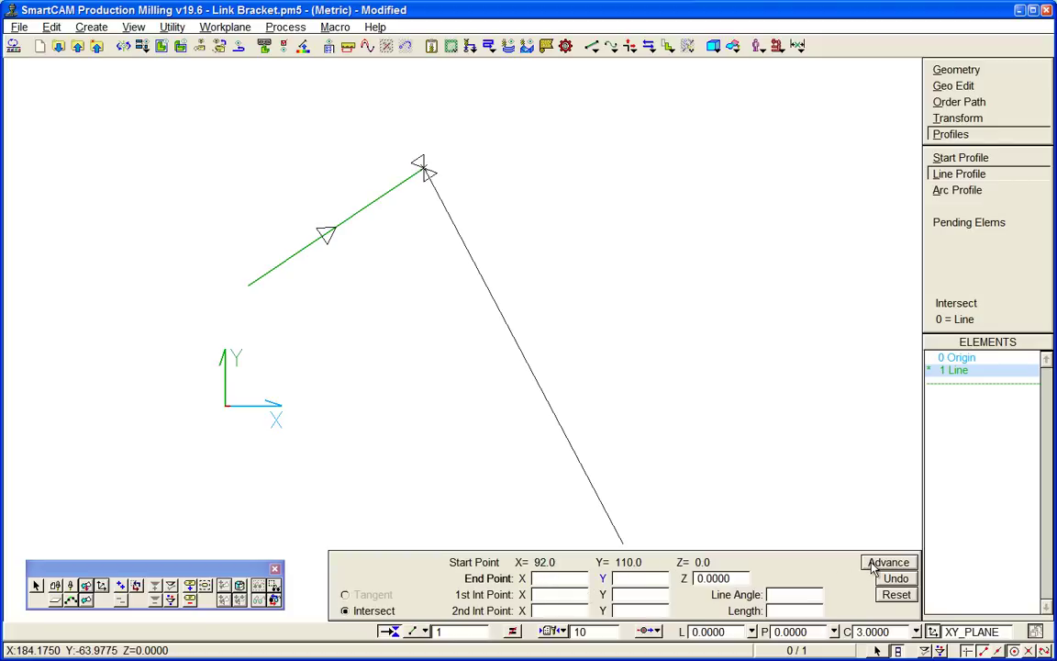
left_click(882, 562)
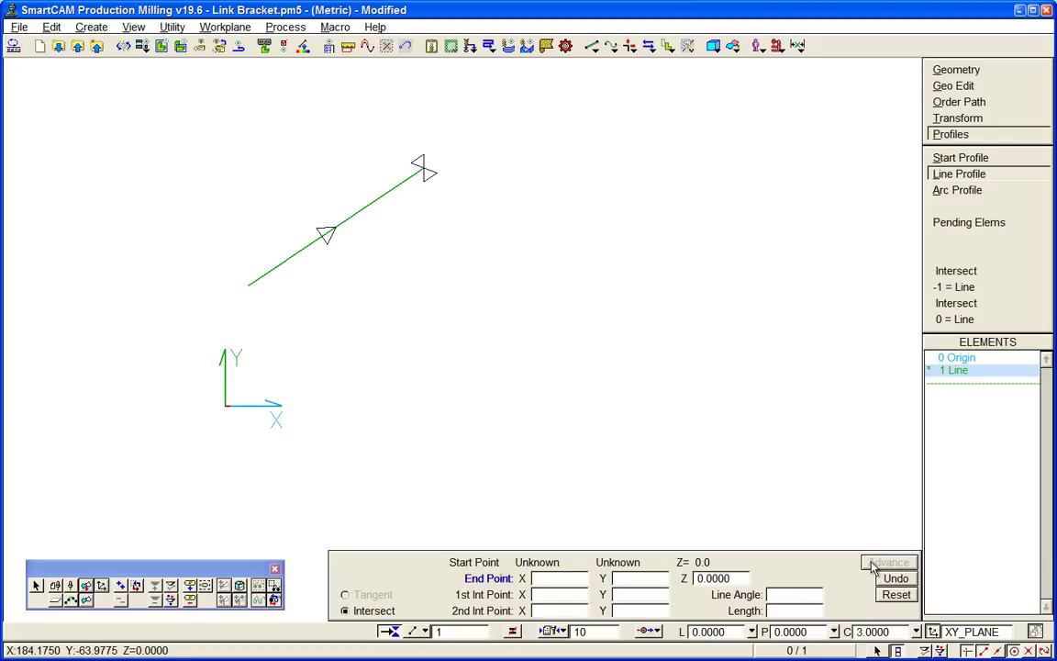
left_click(957, 190)
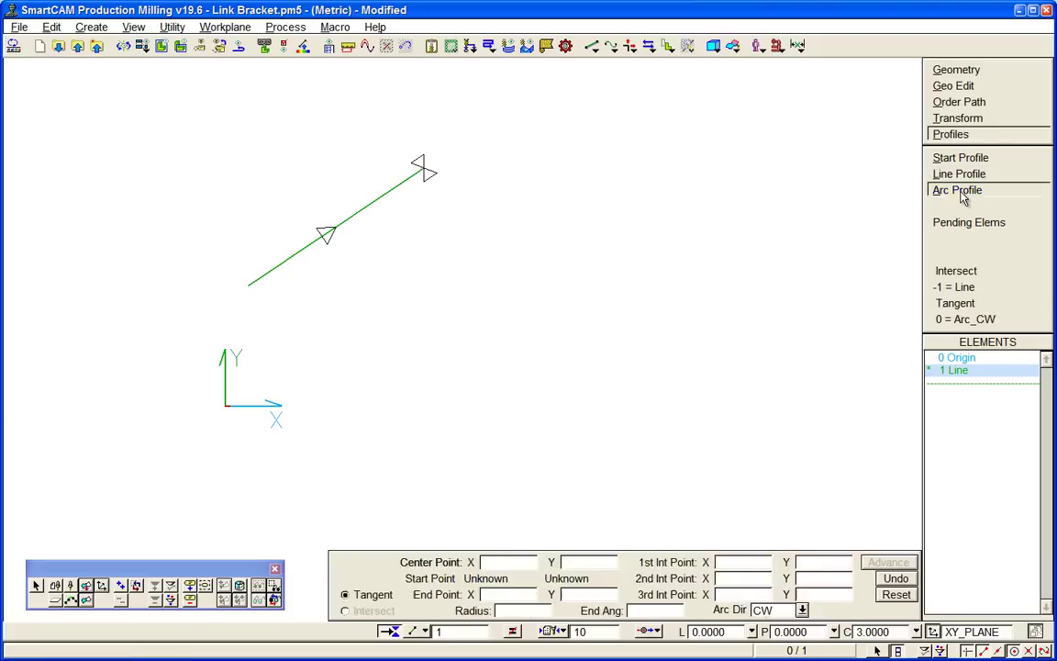
left_click(518, 612)
type("30")
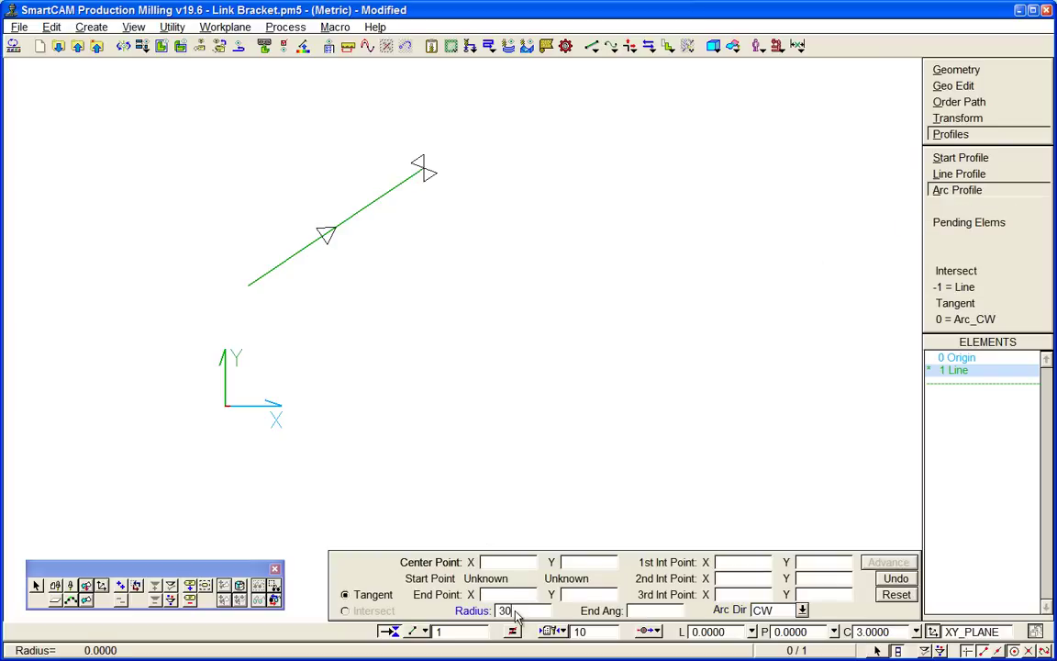
left_click(512, 564)
type("159")
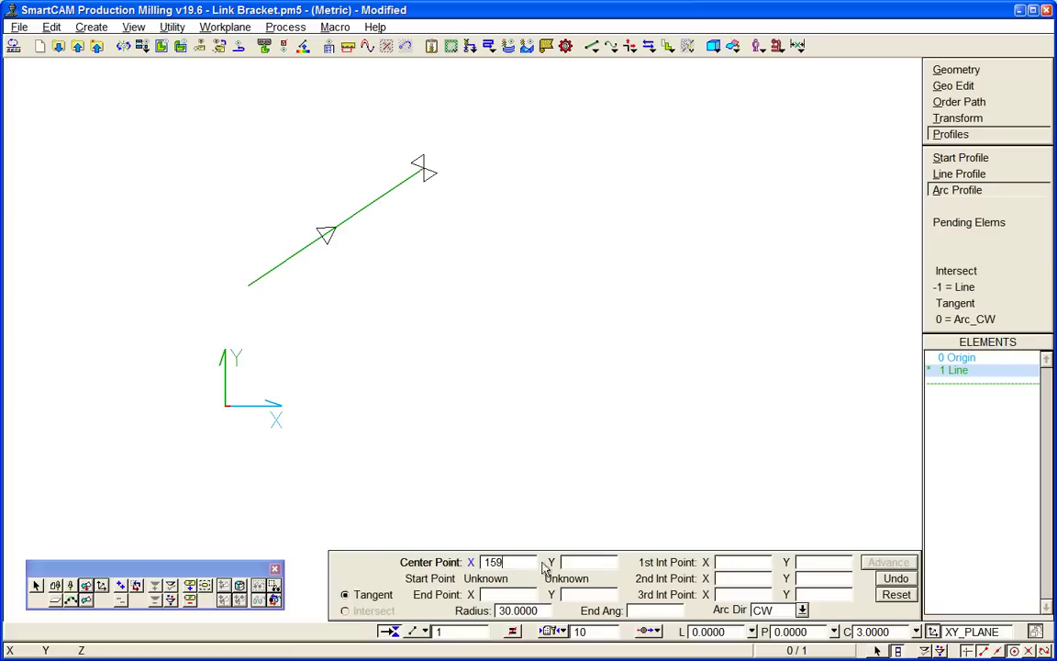
left_click(578, 564)
type("107")
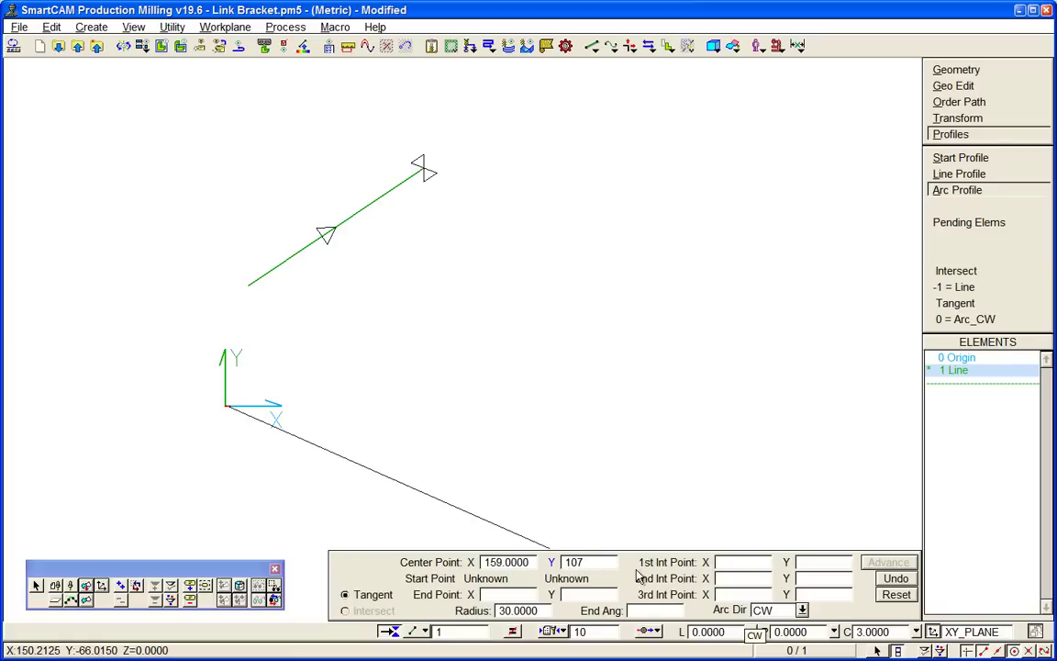
key("Return")
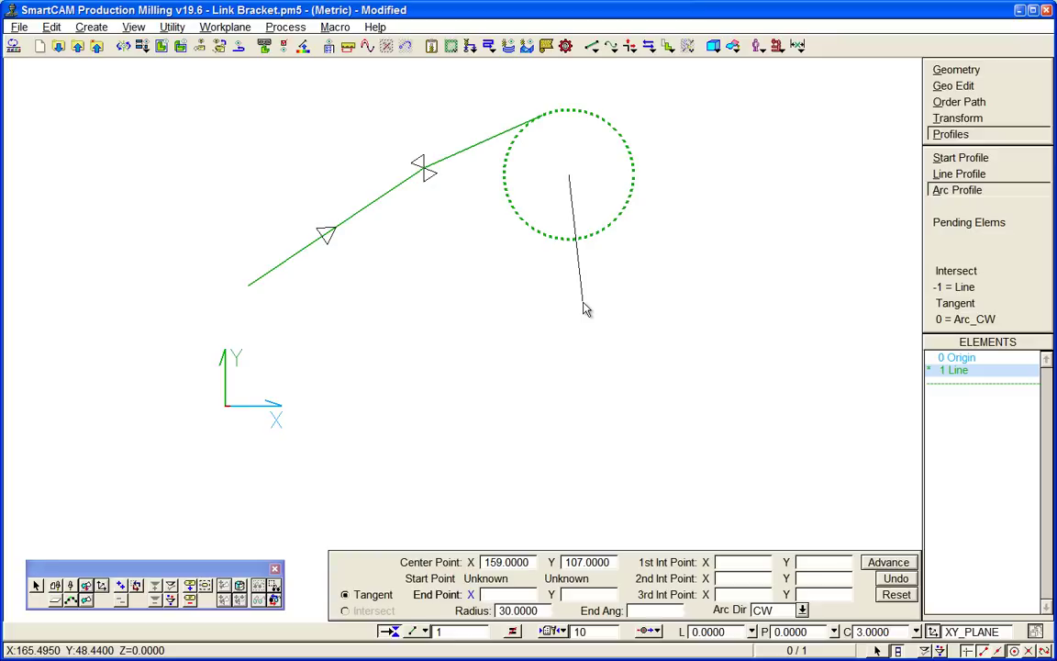
- Commit the top R30 arc and add a line at an angle of -29 degrees
left_click(959, 173)
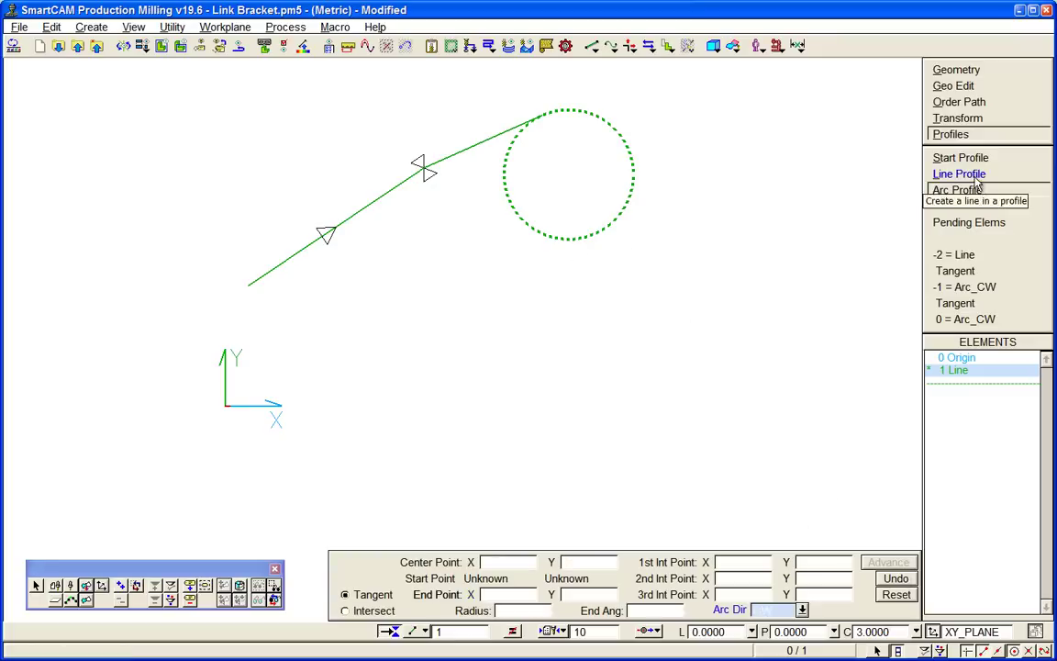
left_click(779, 597)
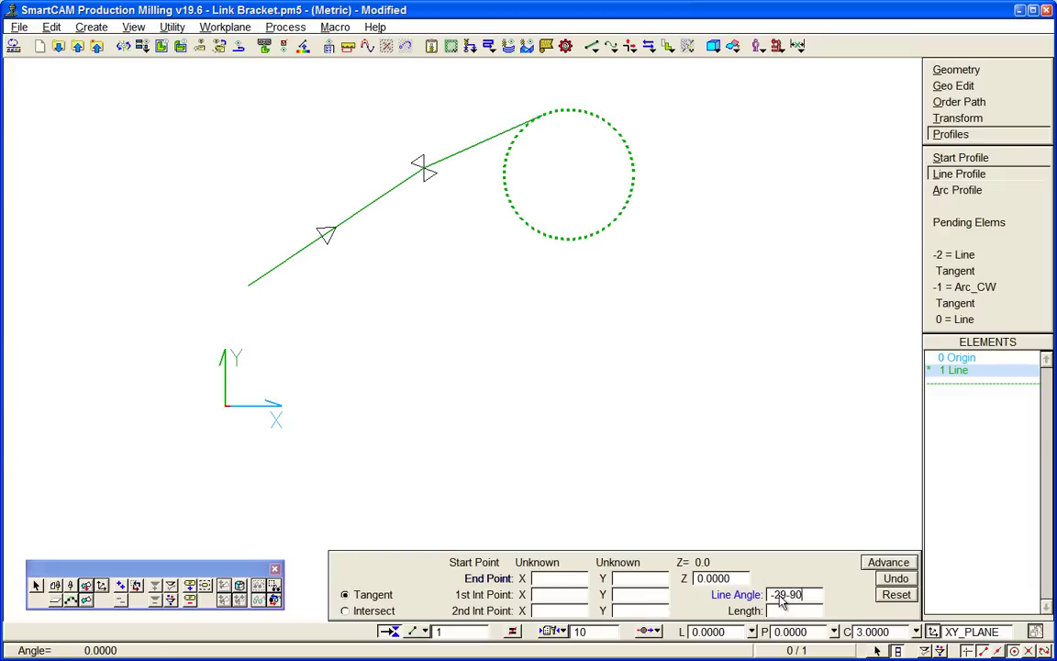
type("-110")
key("Return")
left_click(889, 561)
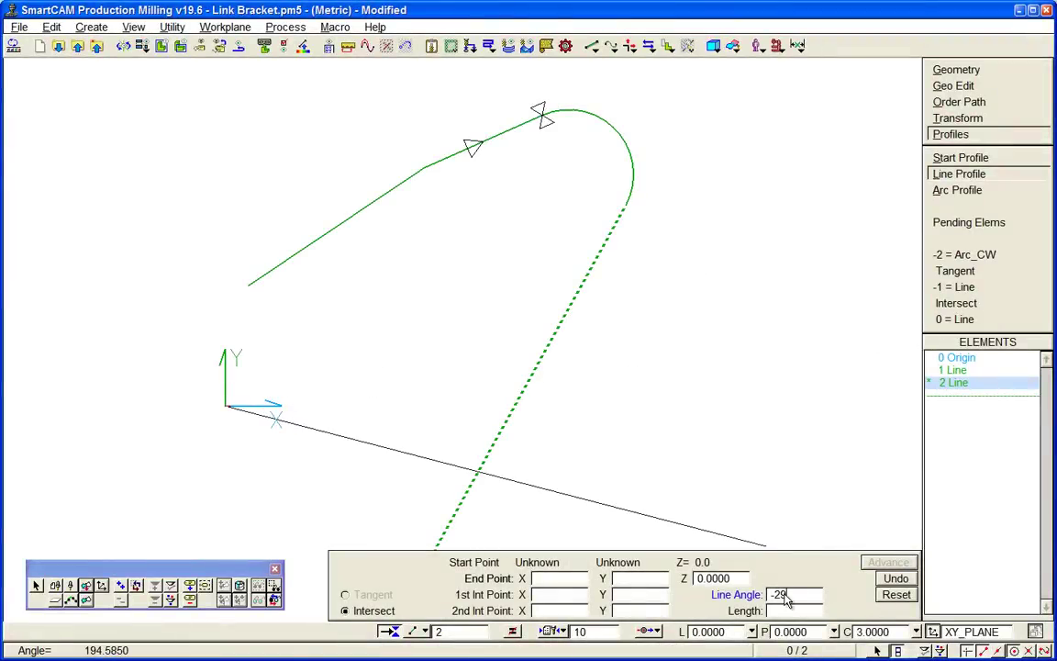
key("Return")
key("Return")
- Add an R26.5 arc centred at X 235.05, Y -4.25 and commit it
left_click(957, 189)
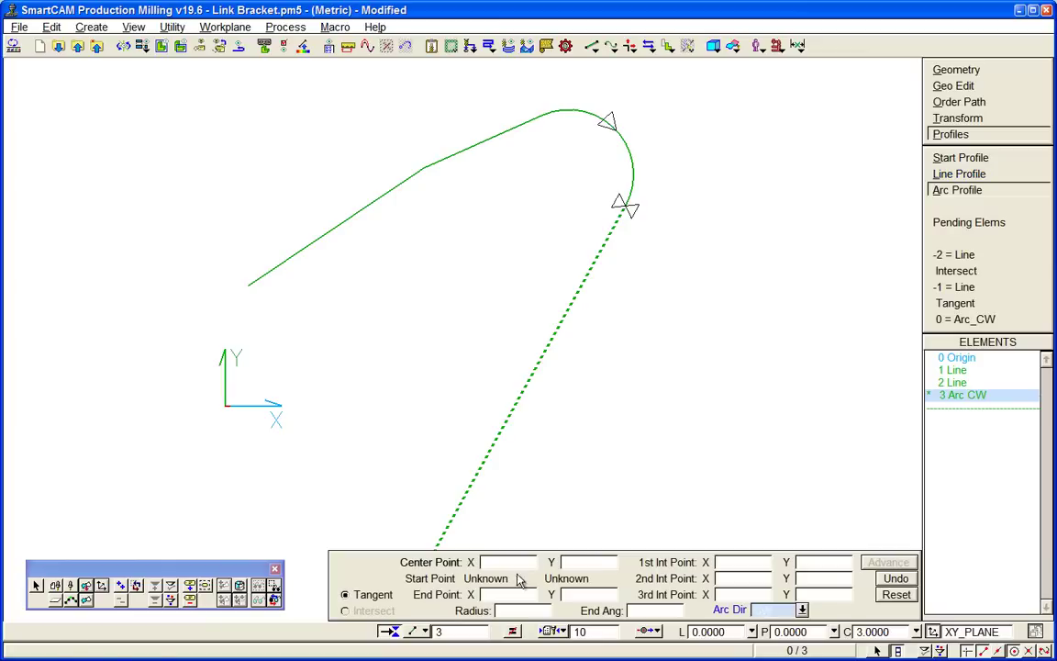
left_click(517, 565)
type("235.05")
key("Tab")
type("-4.25")
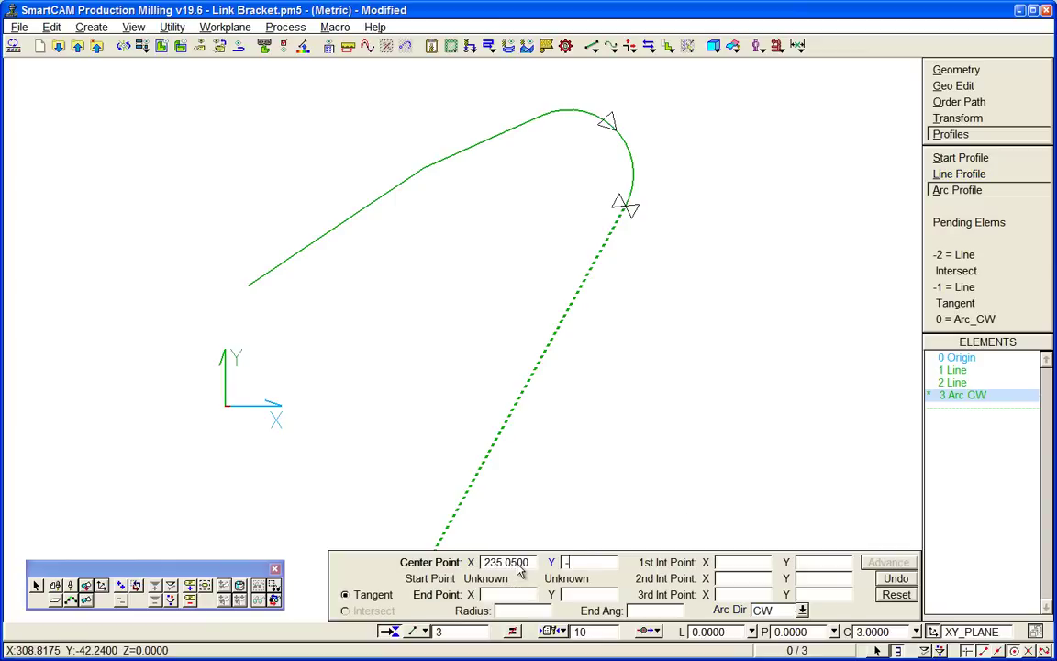
left_click(523, 611)
type("26.5")
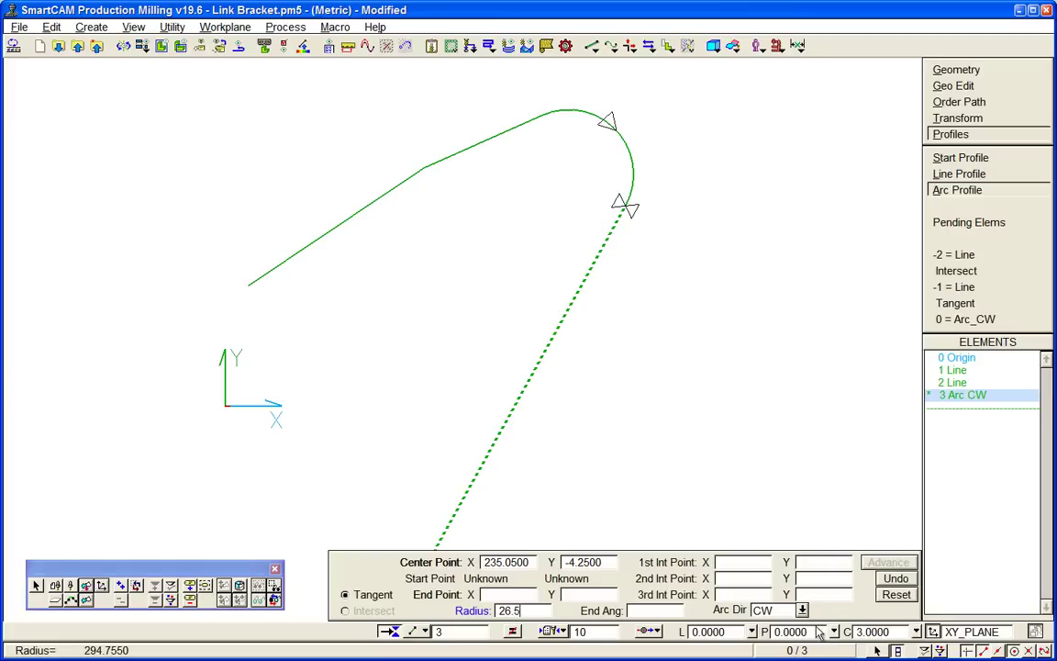
key("Tab")
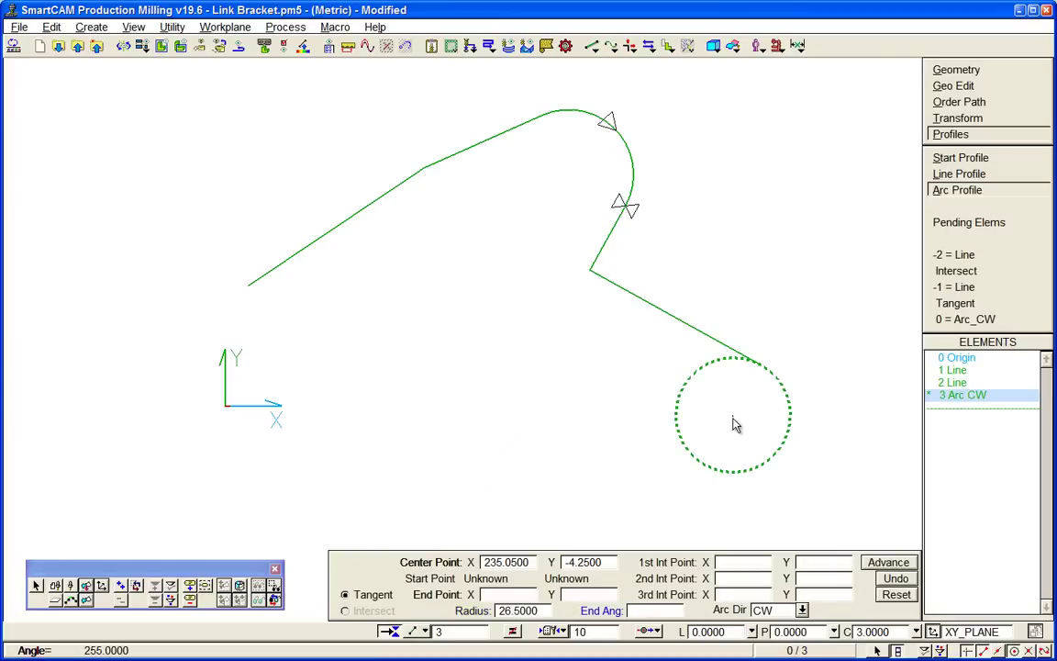
left_click(763, 434)
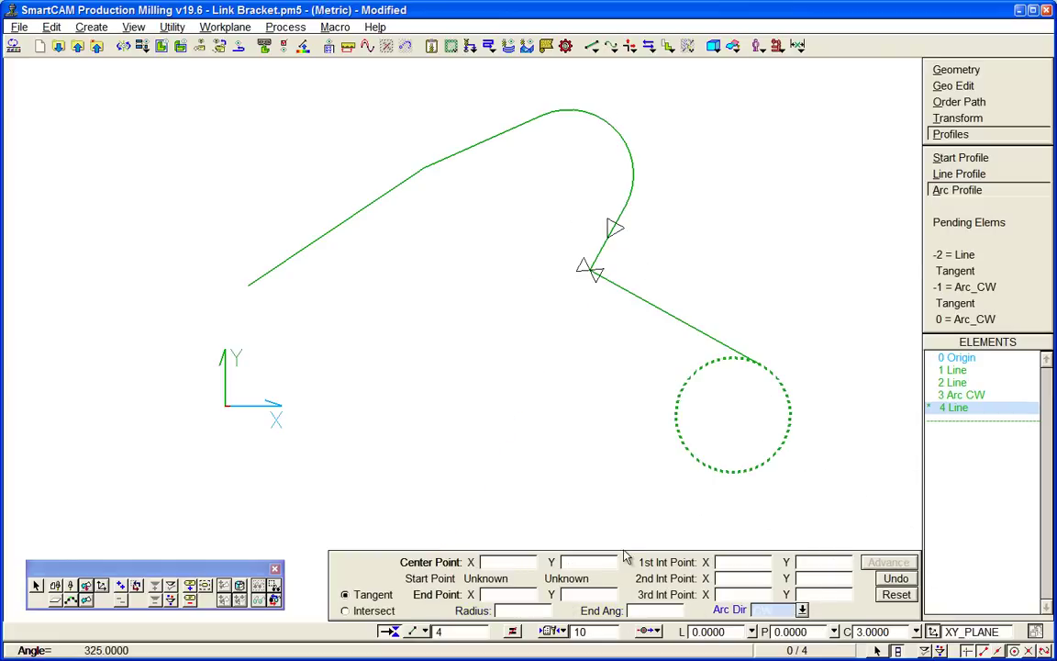
- Add a line at 180-29 degrees after the R26.5 arc
left_click(959, 173)
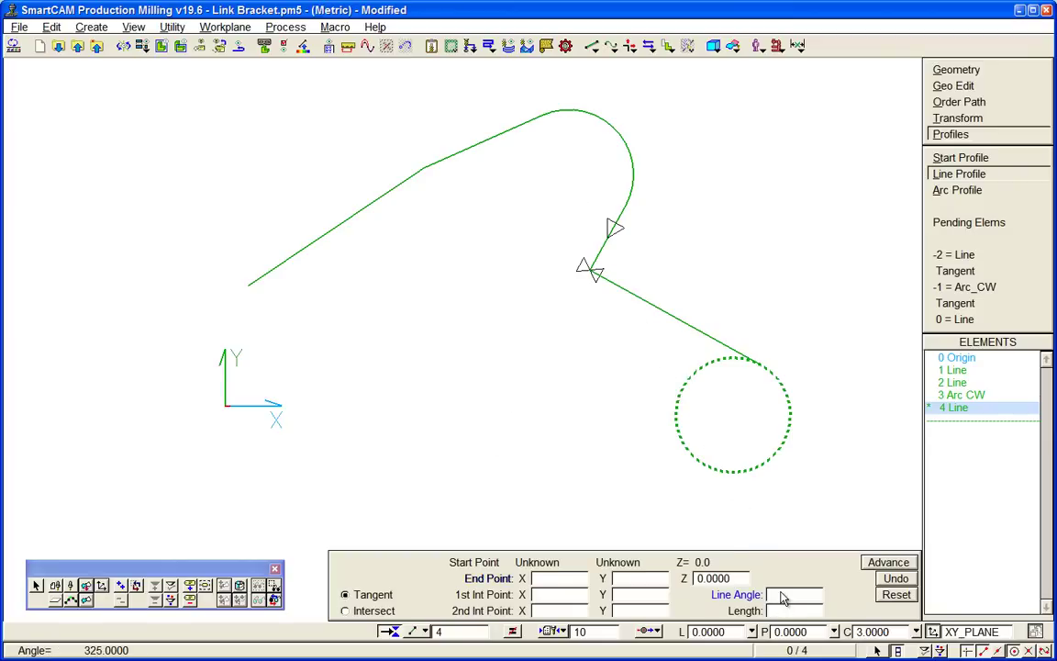
left_click(783, 595)
type("180-29")
key("Return")
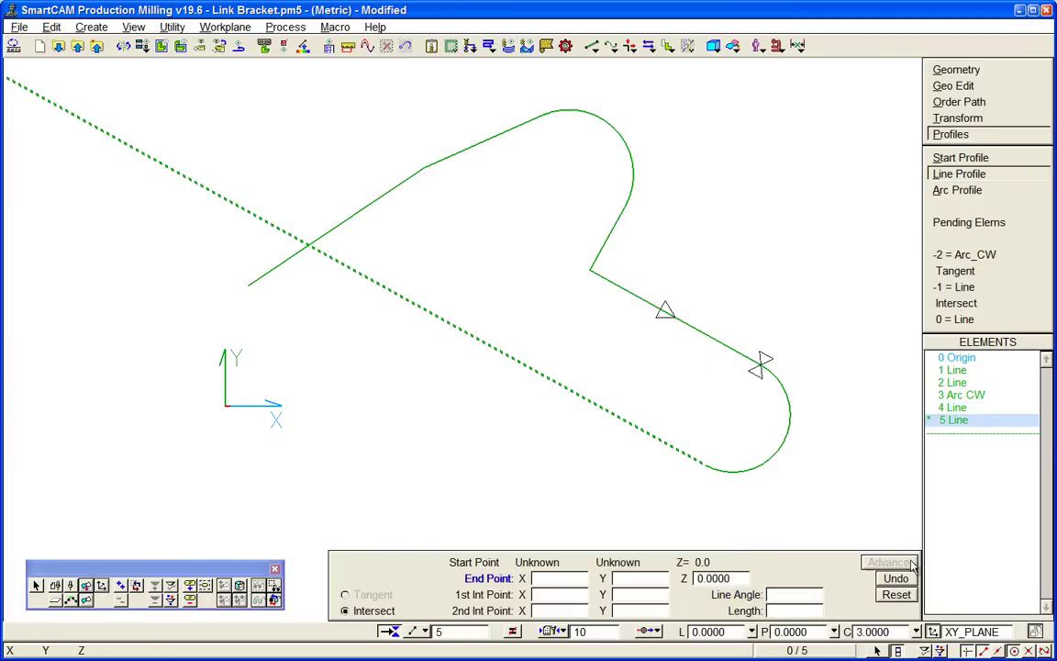
left_click(954, 191)
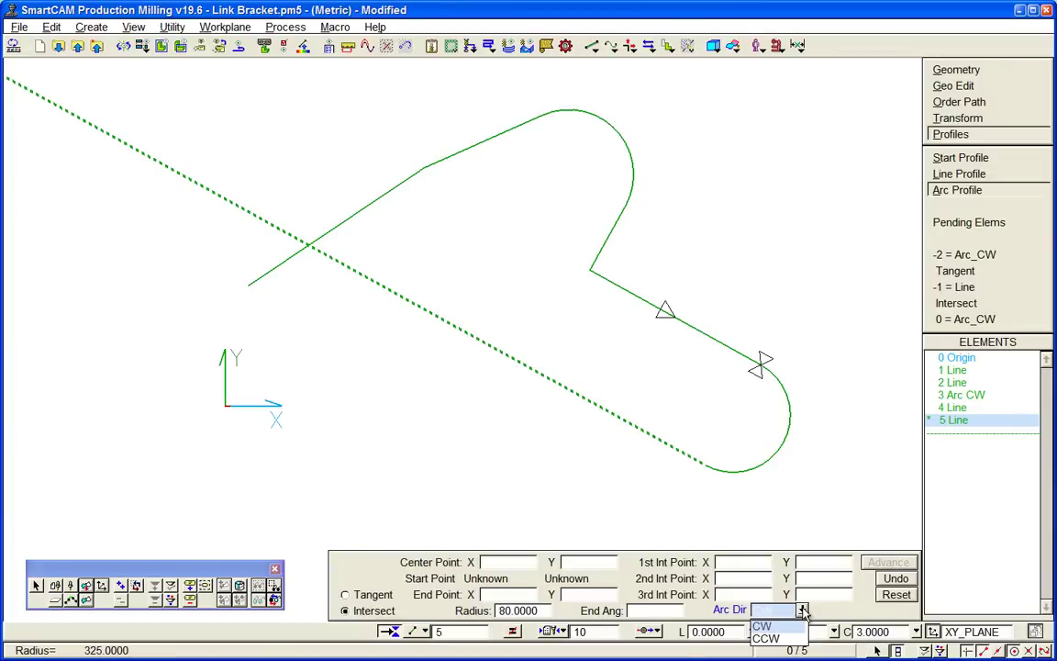
- Commit a tangent counterclockwise R80 arc after the angled line
left_click(708, 640)
left_click(366, 597)
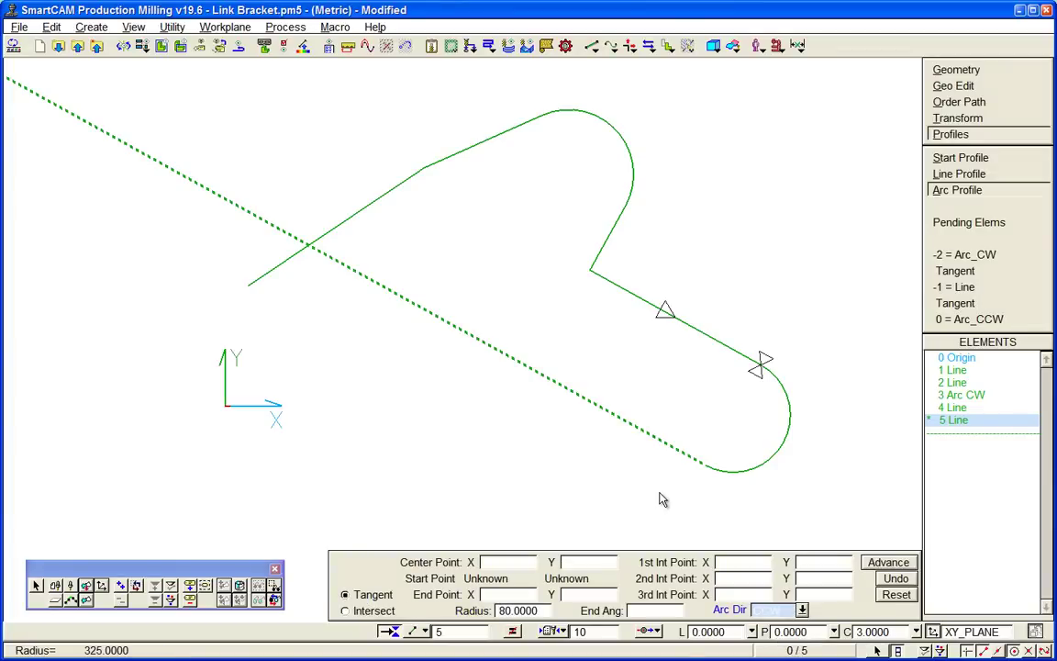
left_click(887, 563)
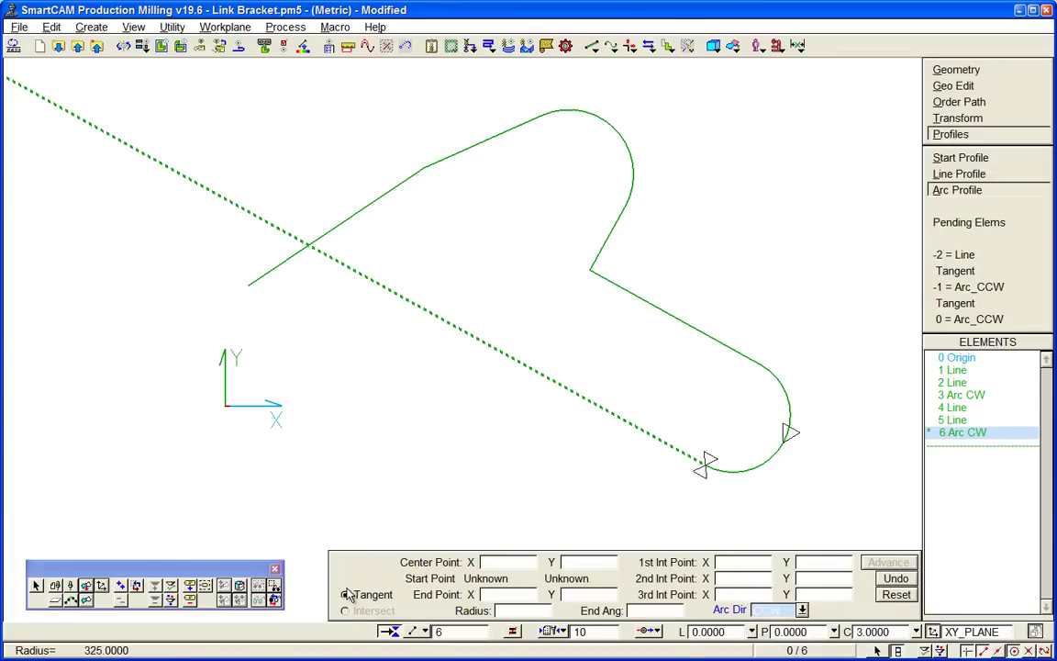
- Set up a clockwise R30 arc centred at X 0, Y 0
left_click(510, 565)
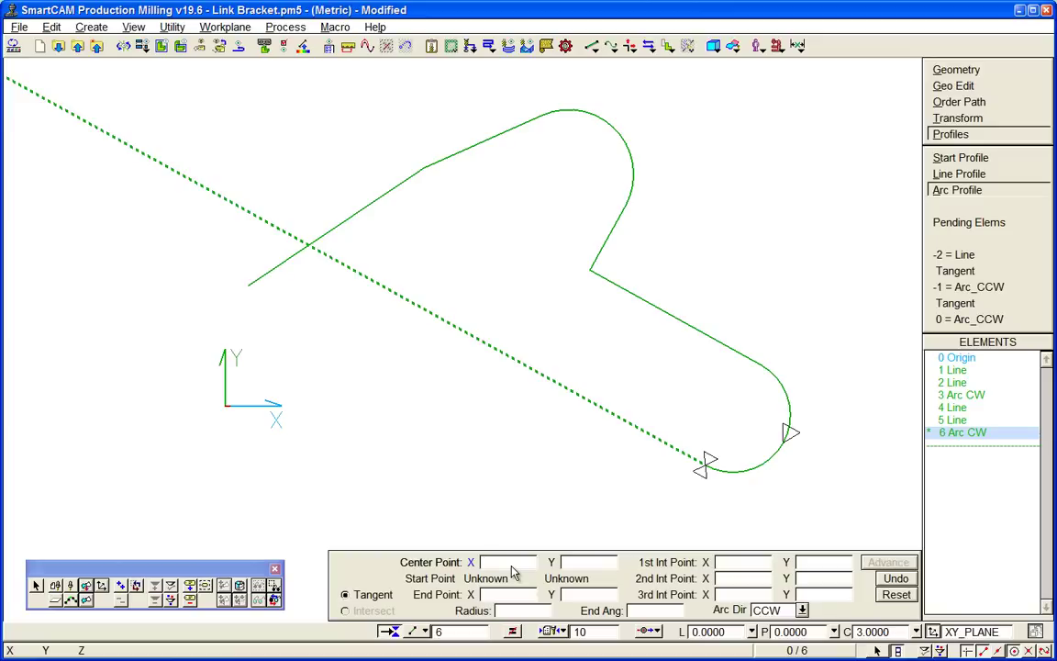
type("0")
left_click(570, 563)
type("0")
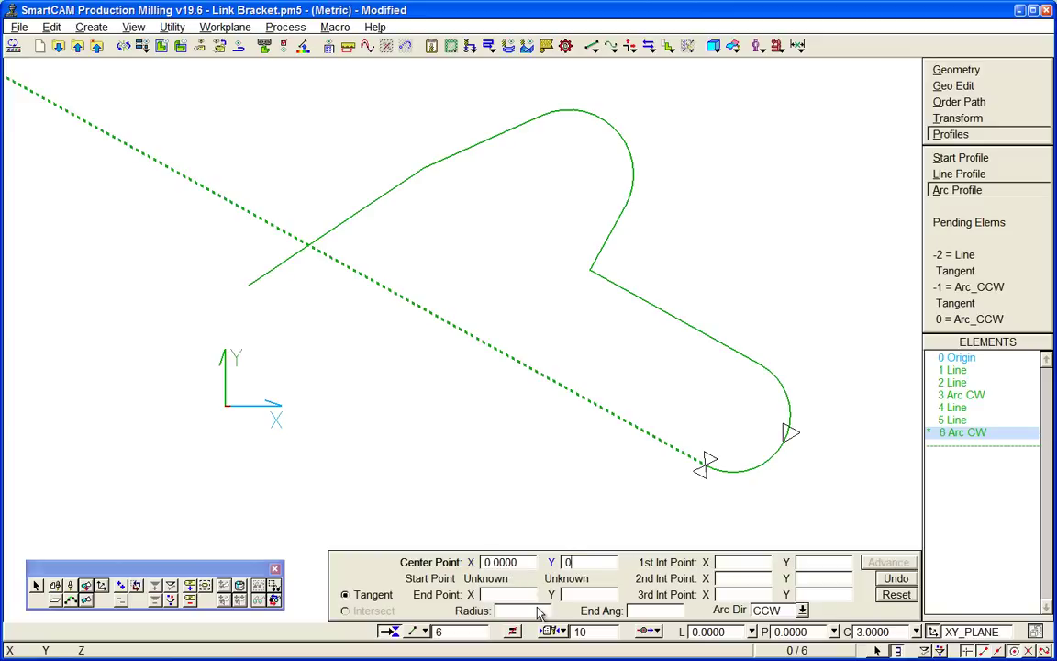
left_click(538, 611)
type("30")
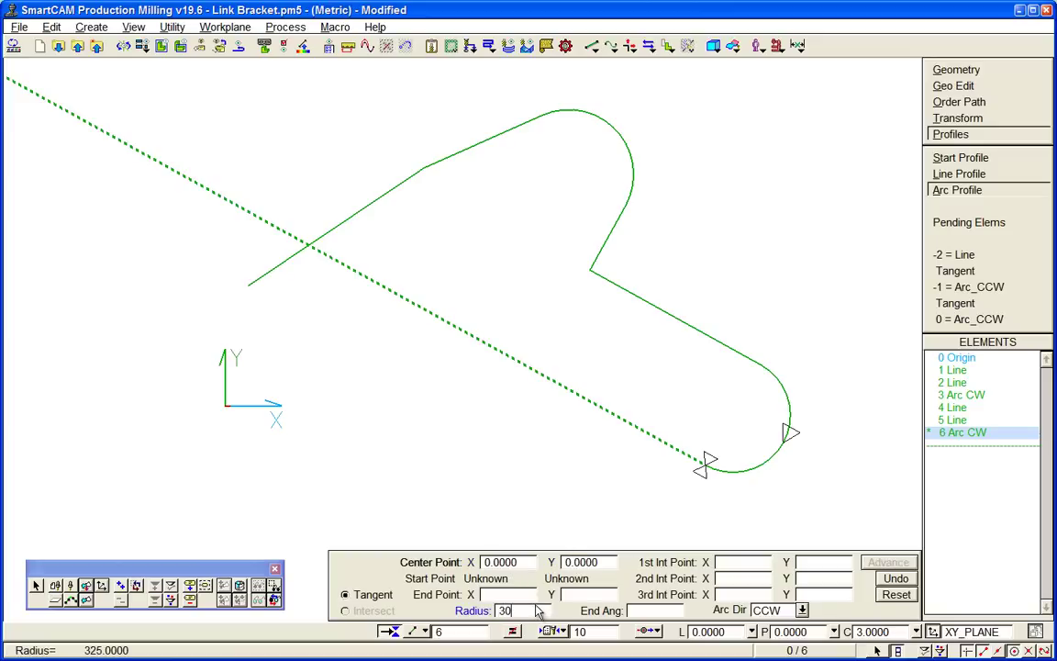
left_click(802, 610)
left_click(762, 626)
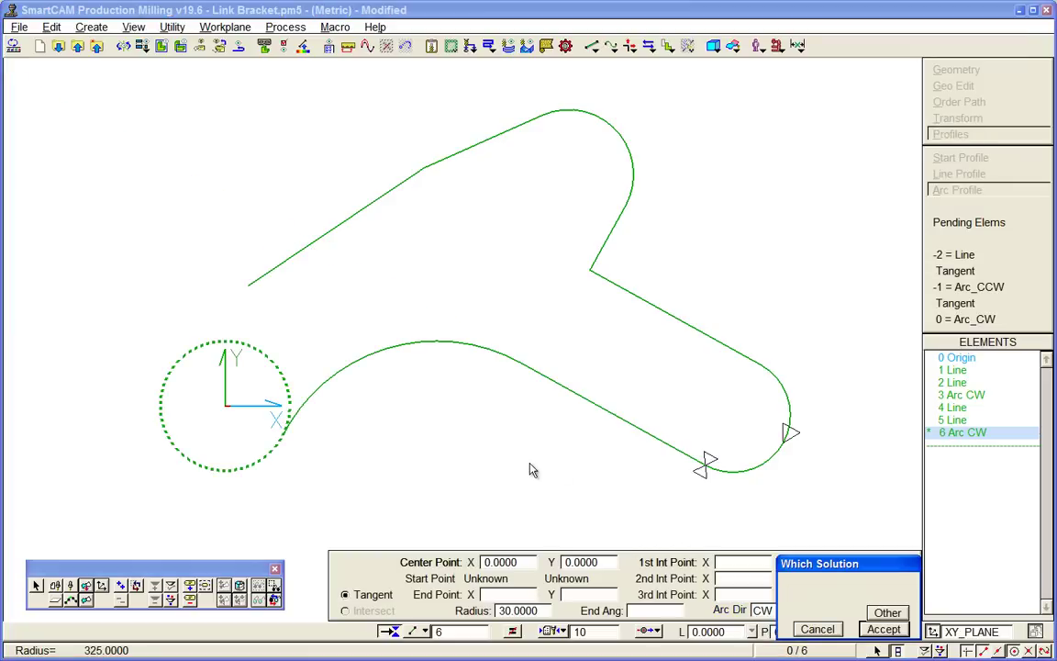
- Accept the tangent R30 arc around the origin circle and close the outline with a line to the start point
left_click(885, 612)
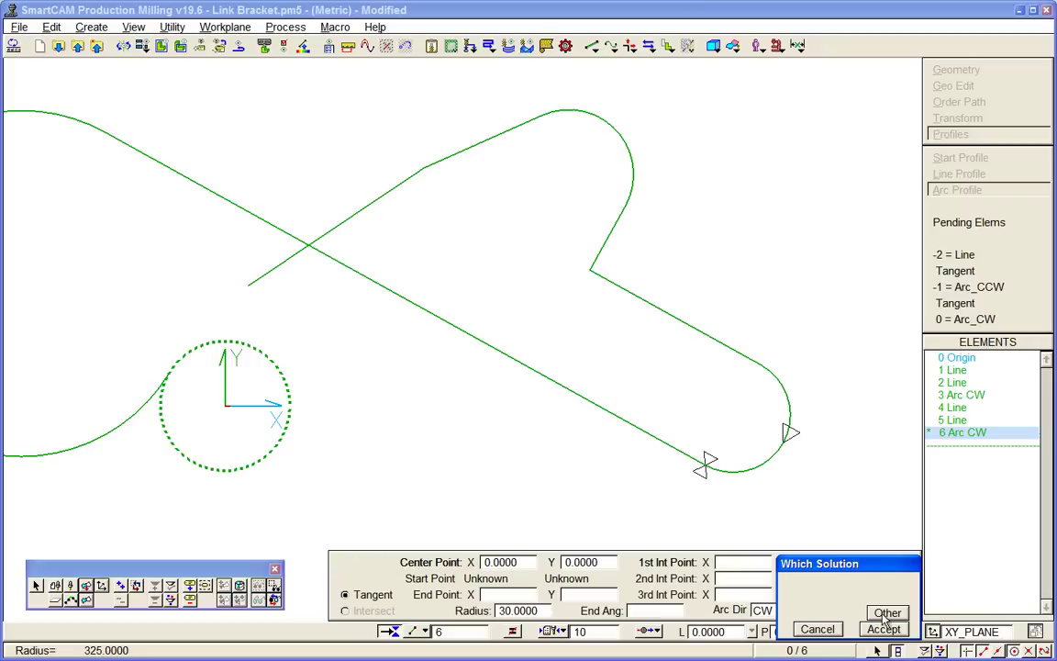
left_click(886, 614)
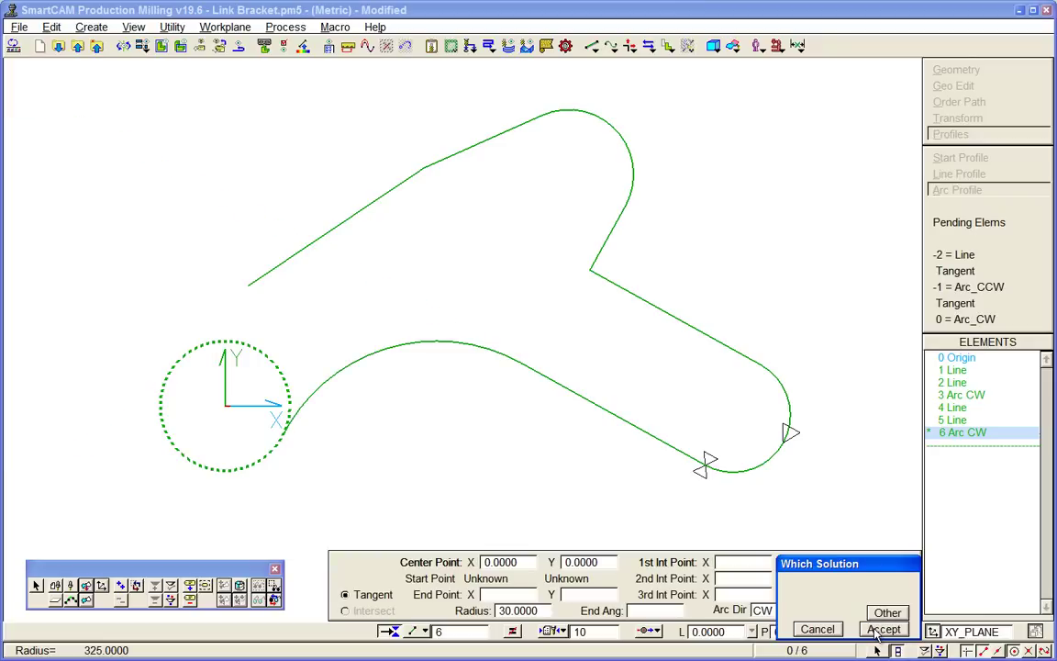
left_click(880, 629)
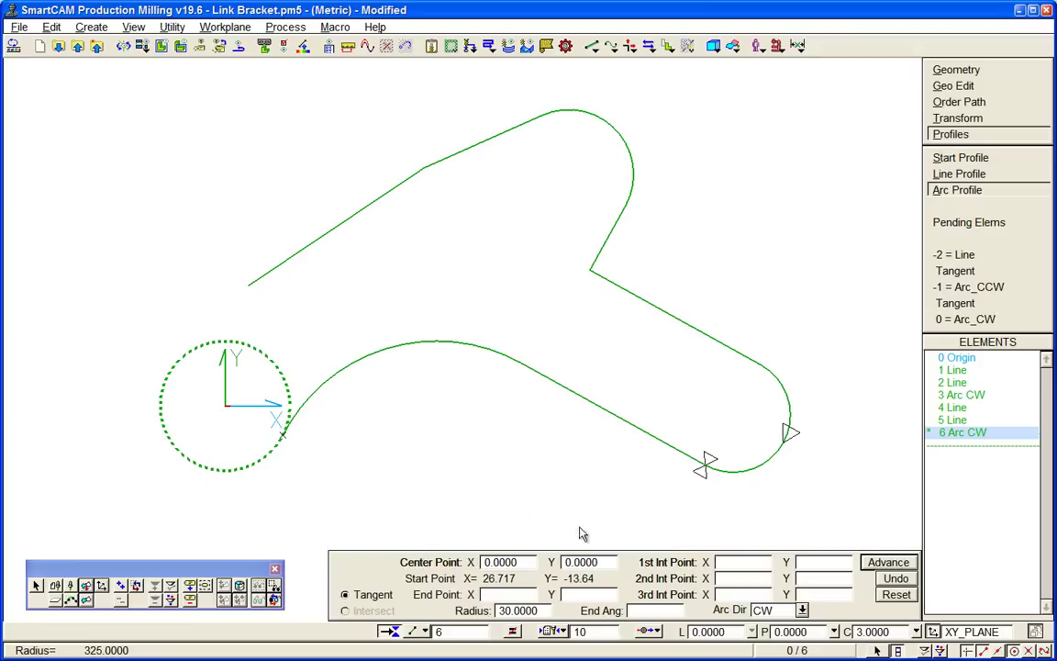
left_click(890, 564)
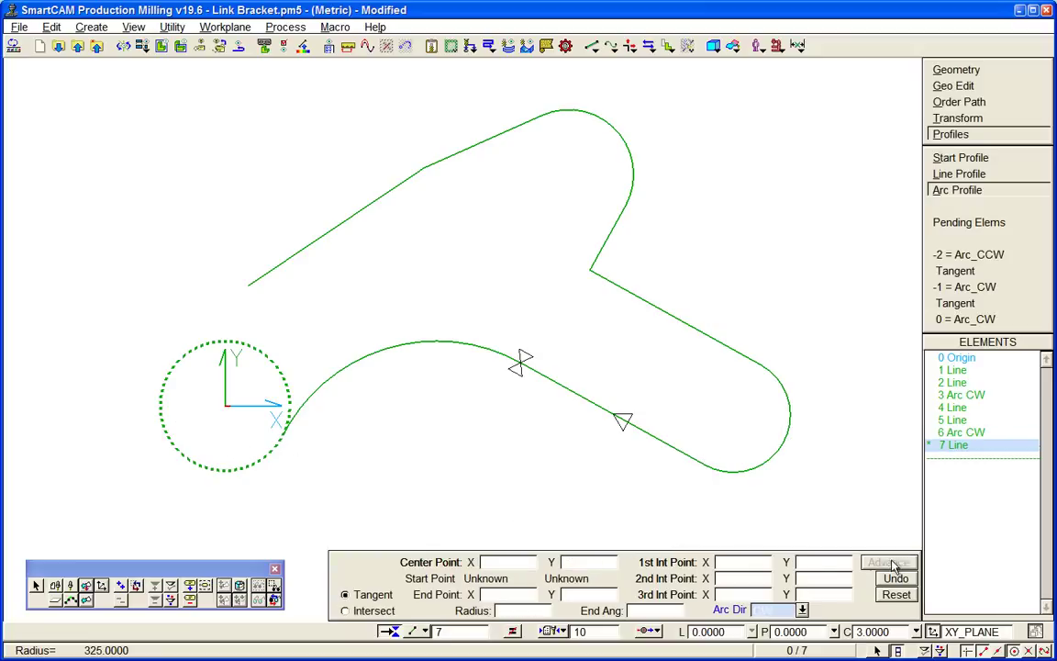
left_click(945, 174)
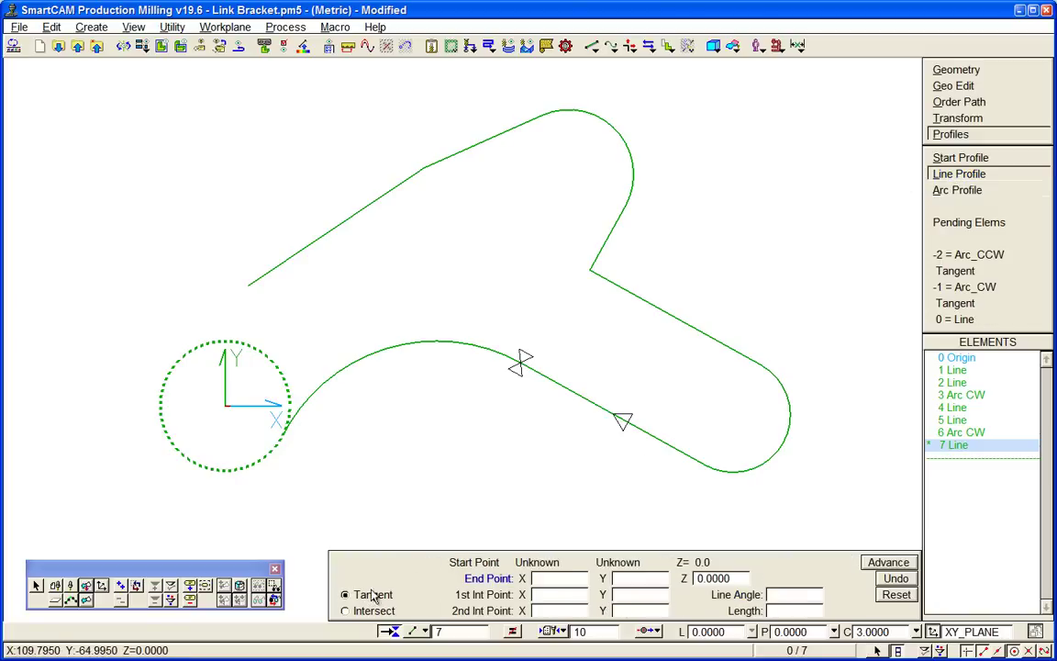
left_click(244, 286)
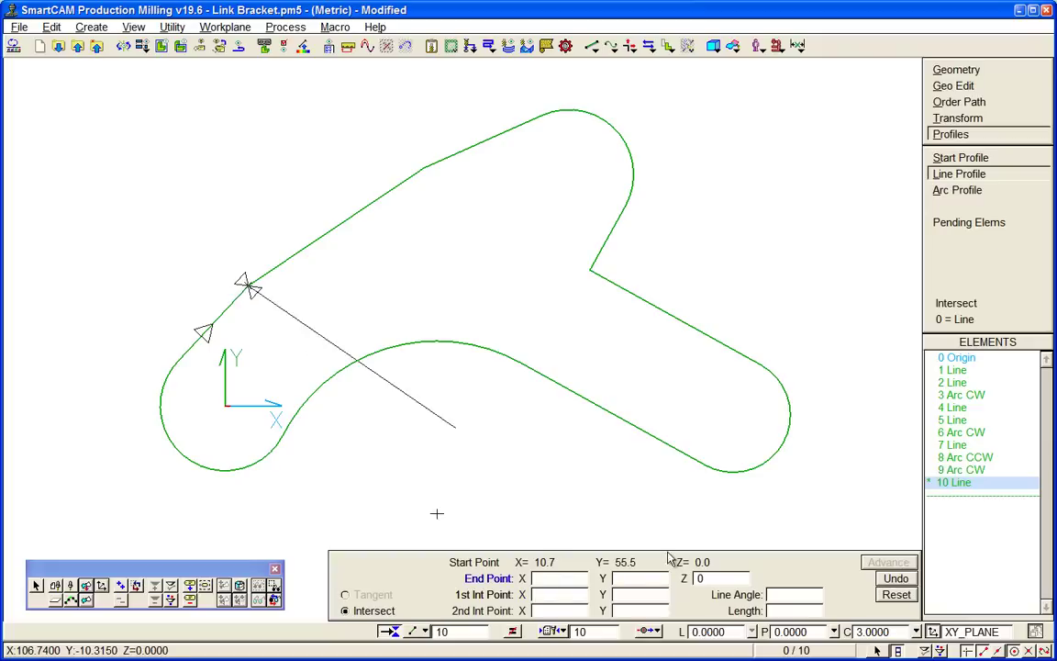
- Blend lines 4 and 5 with an R15 inside radius, then select the closed profile
left_click(951, 87)
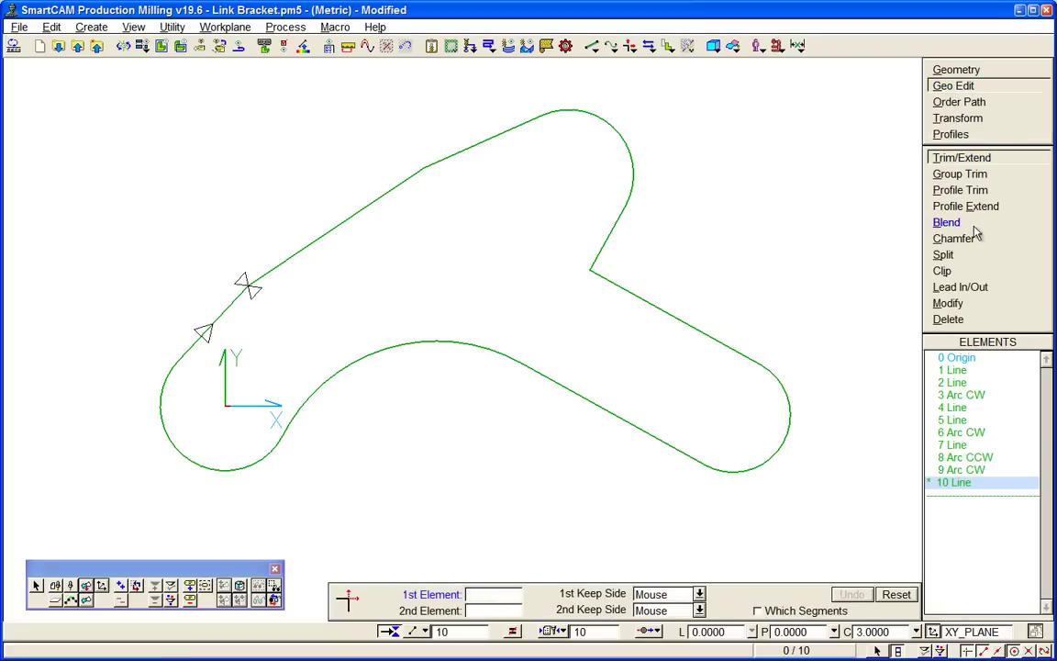
left_click(945, 223)
left_click(708, 581)
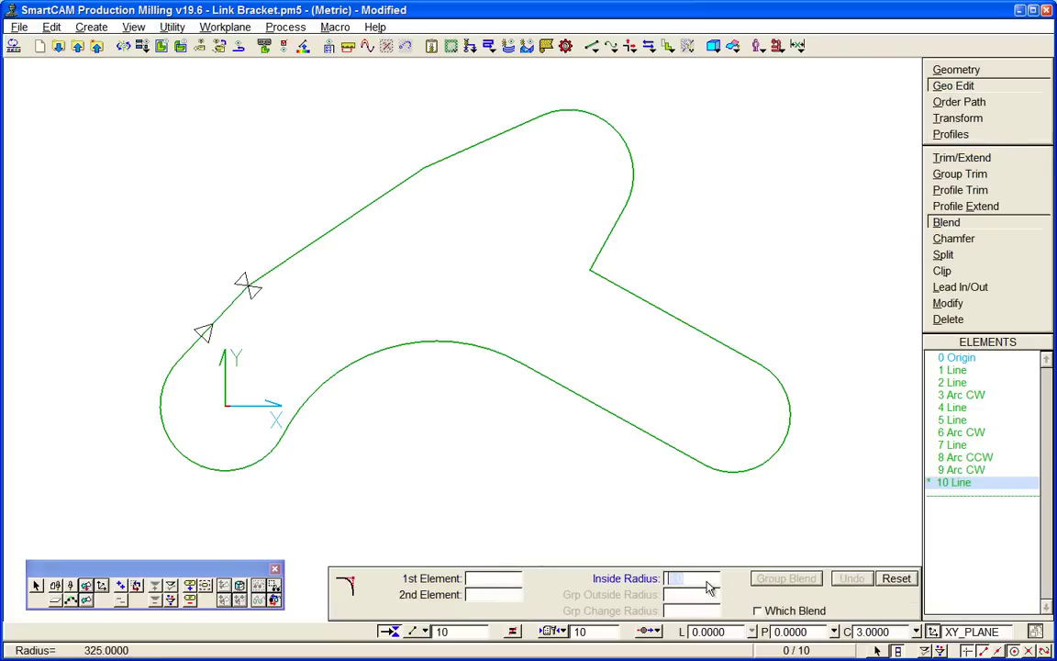
type("15")
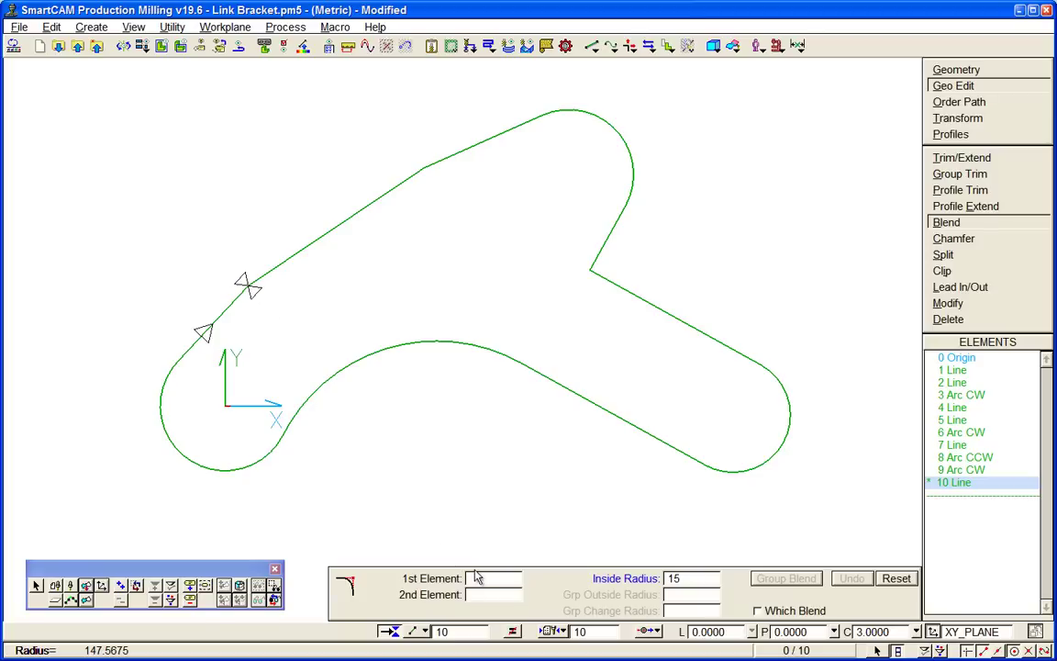
key("Tab")
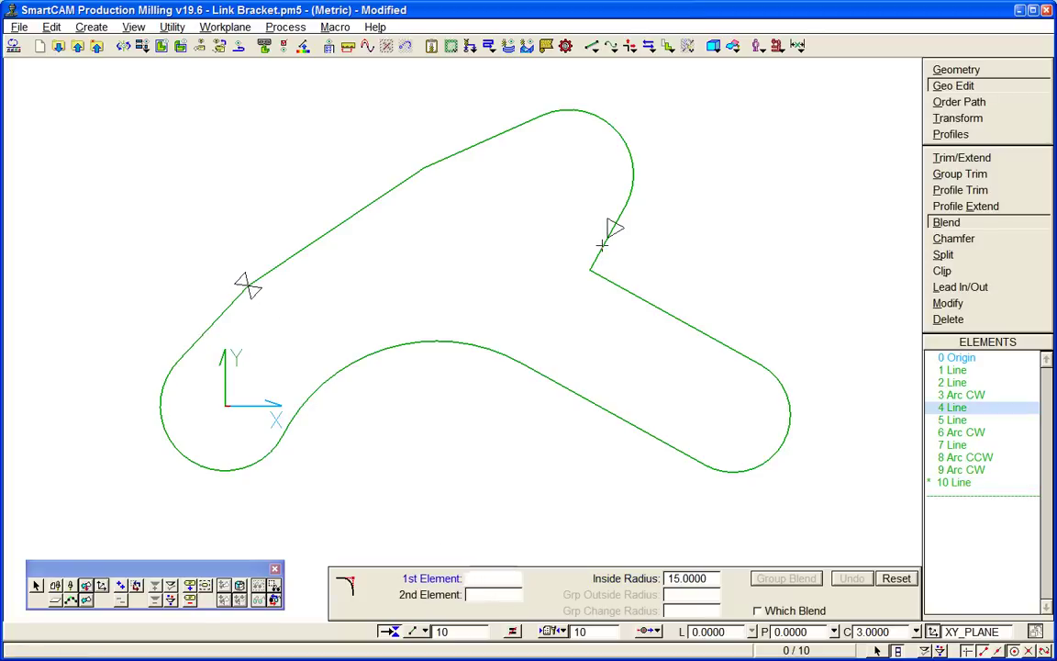
left_click(612, 230)
left_click(609, 280)
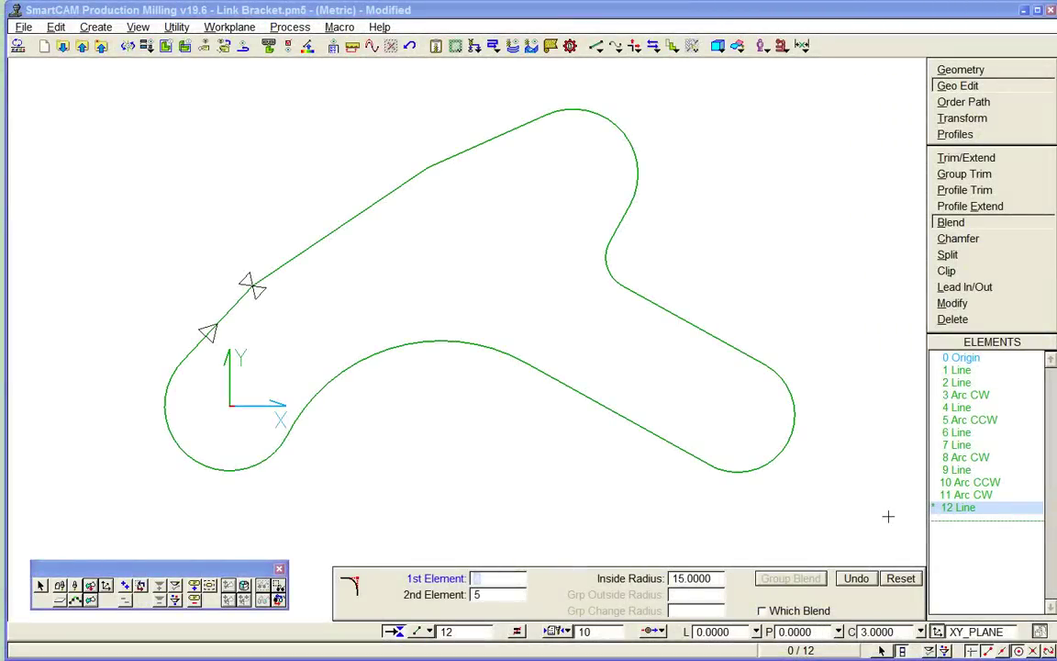
left_click(120, 585)
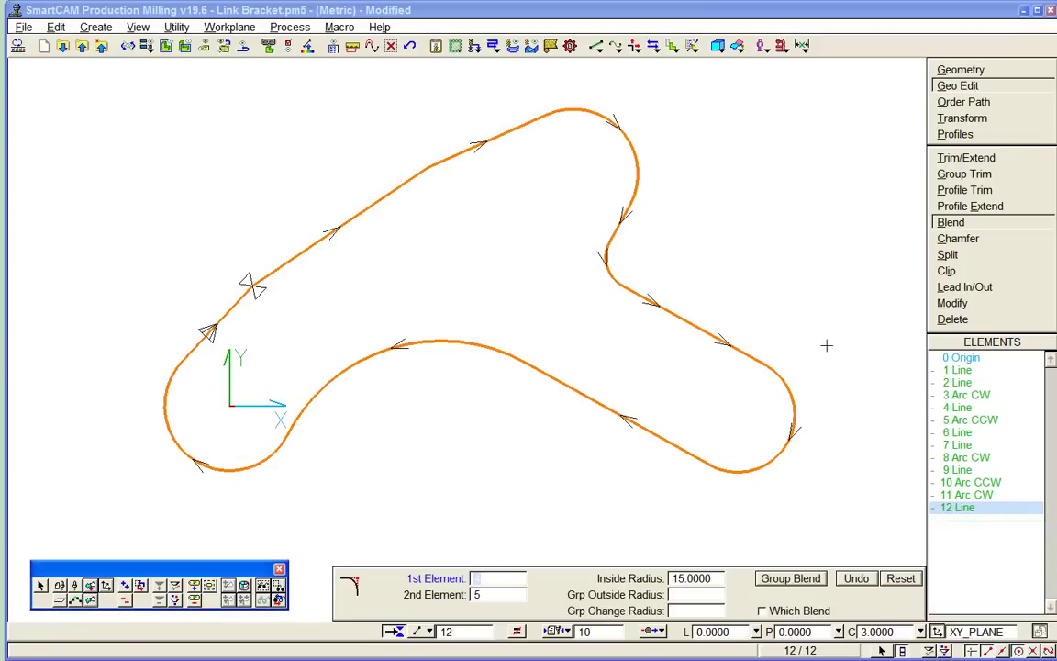
- Give the Active group profile an R15, 45° arc lead-in and matching arc lead-out
left_click(964, 285)
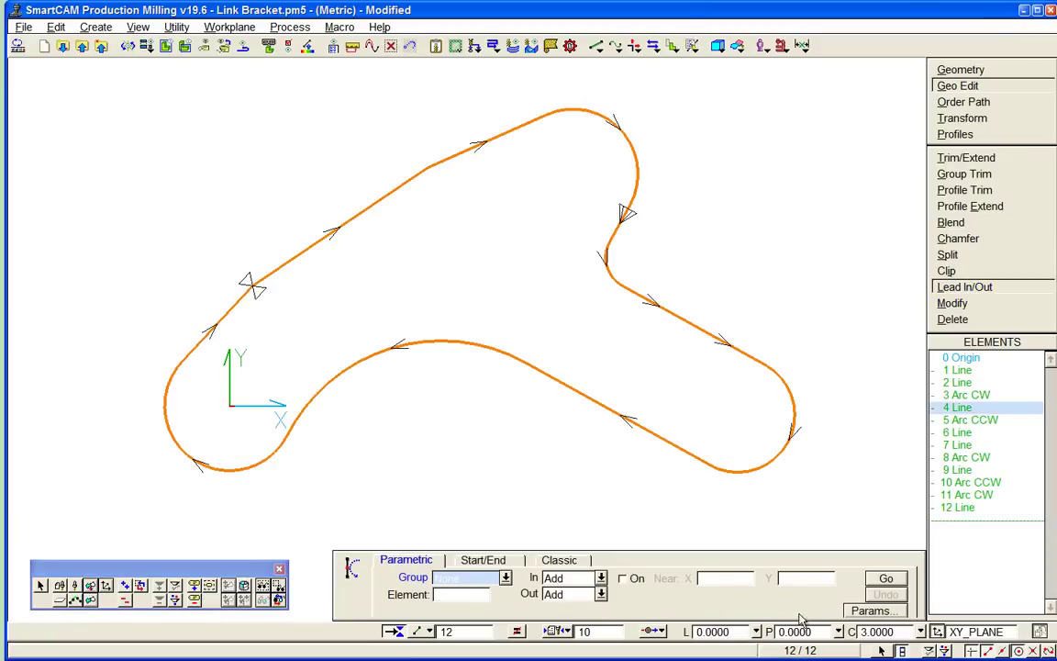
left_click(505, 577)
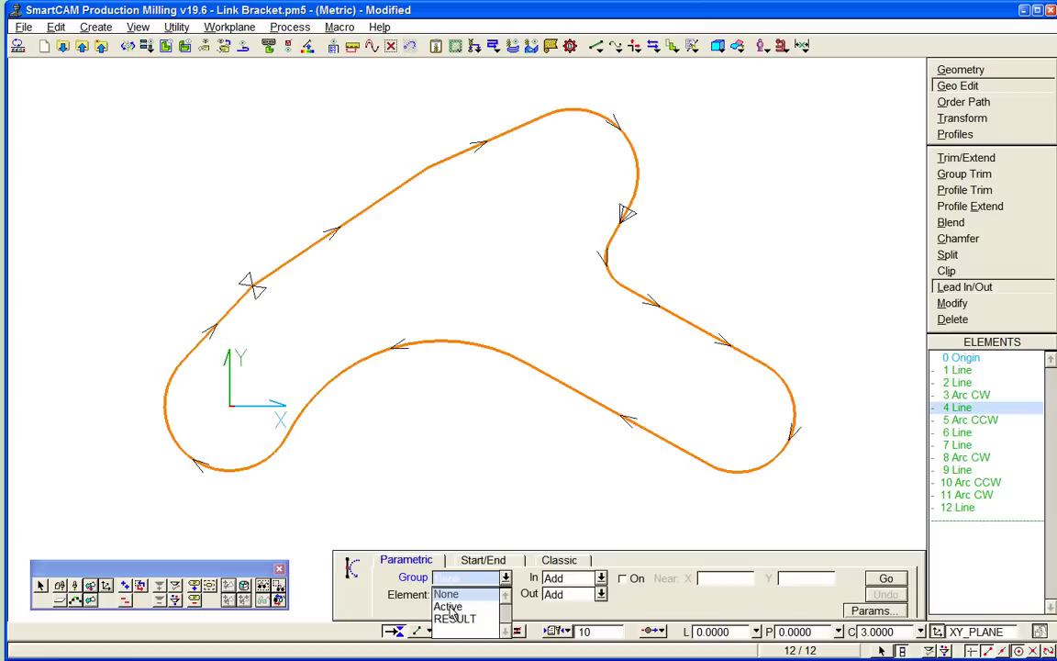
left_click(448, 608)
left_click(872, 610)
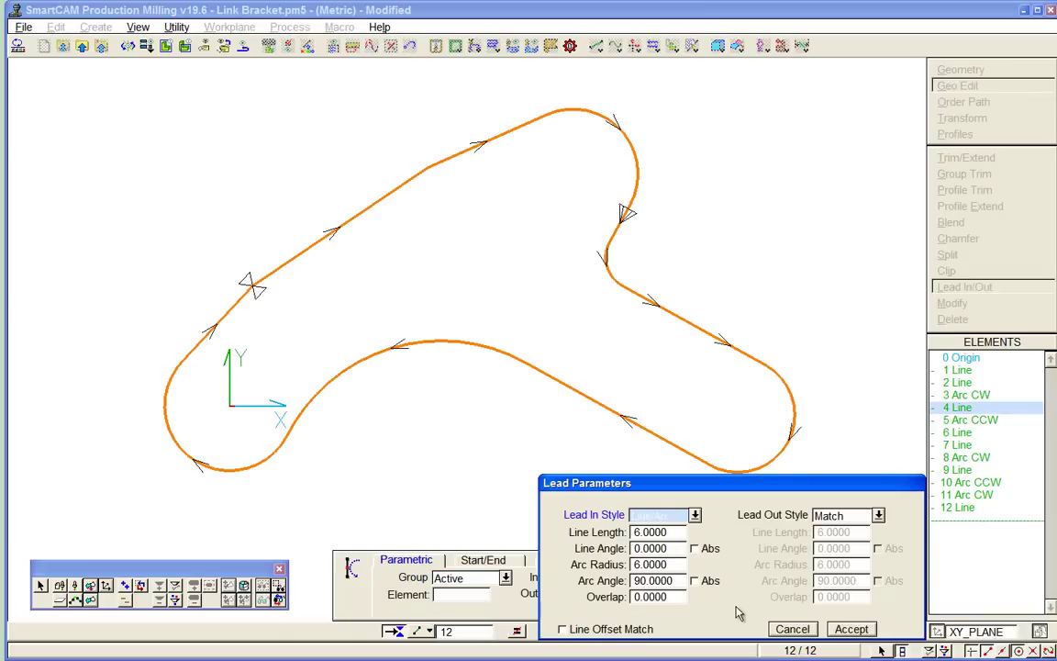
left_click(694, 515)
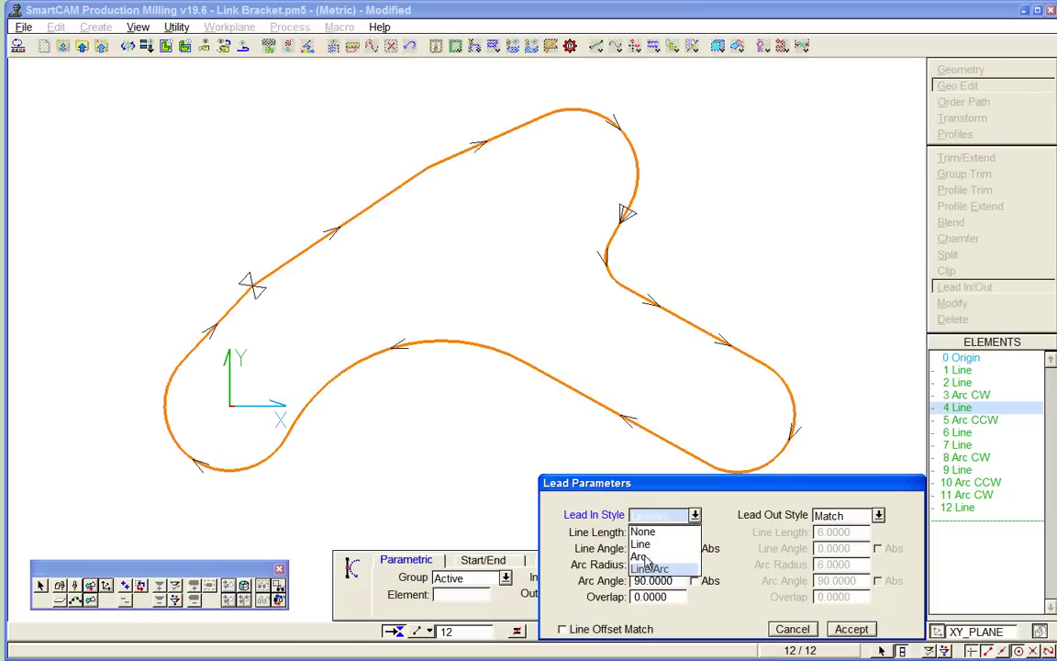
left_click(646, 557)
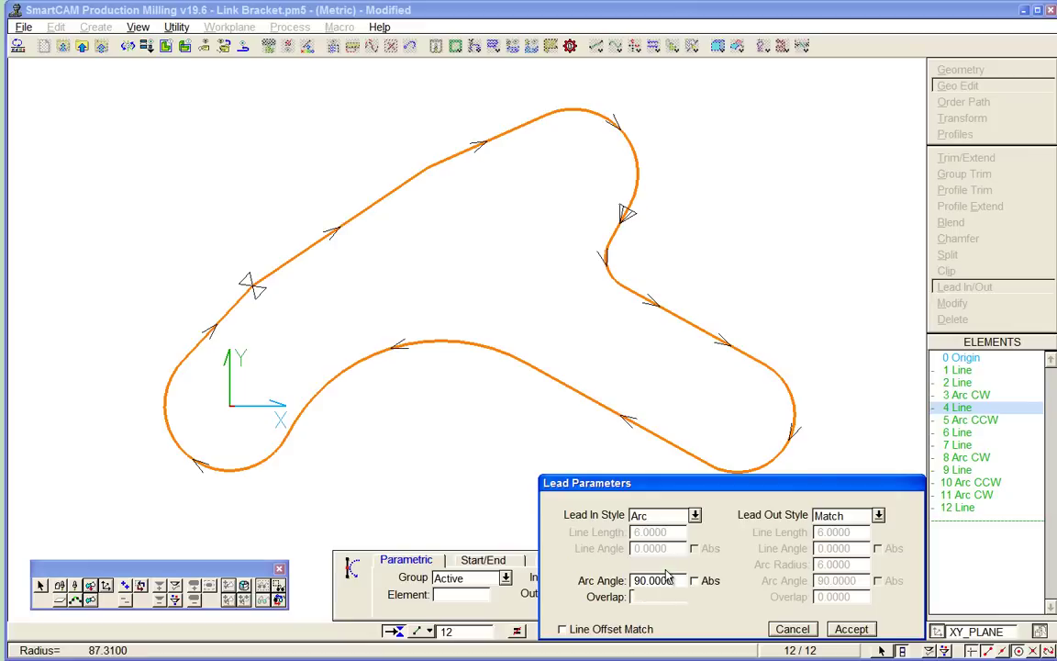
type("15")
key("Tab")
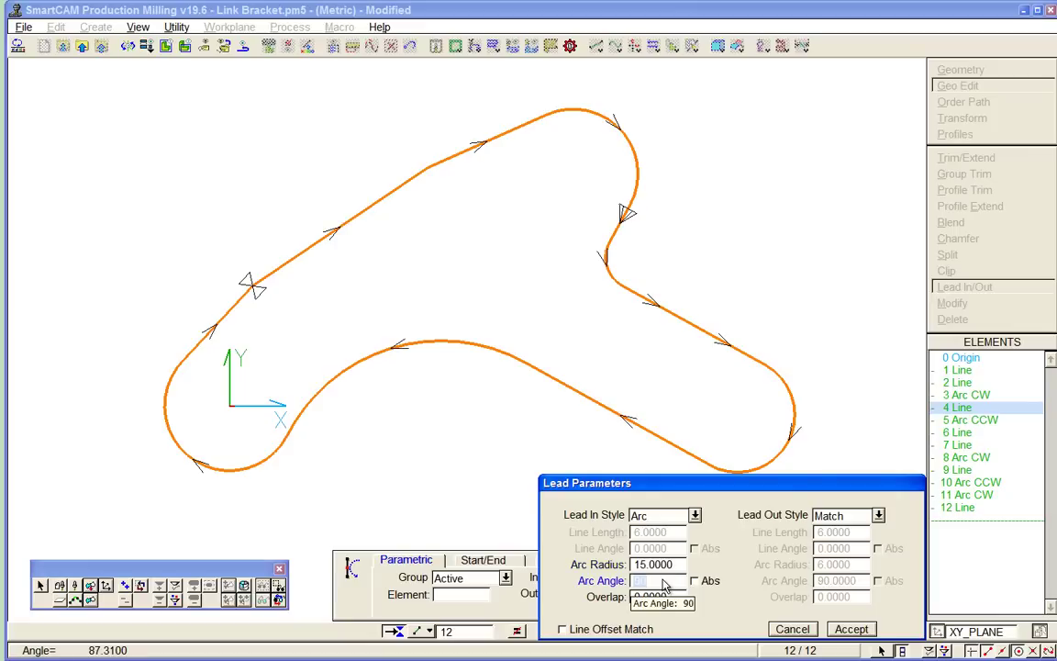
type("45")
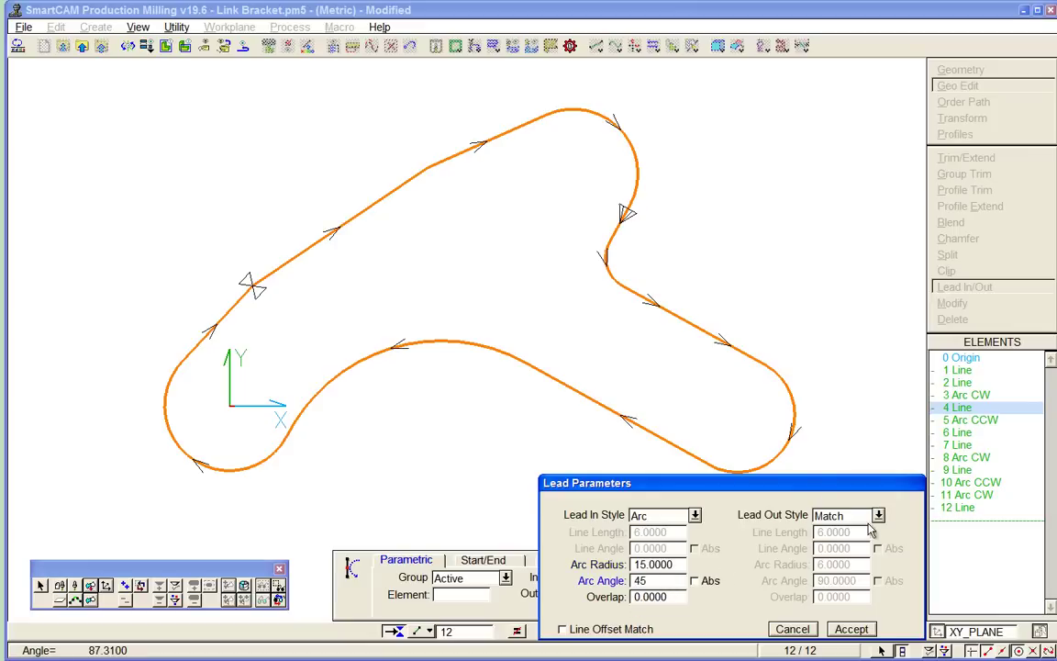
left_click(851, 628)
left_click(886, 579)
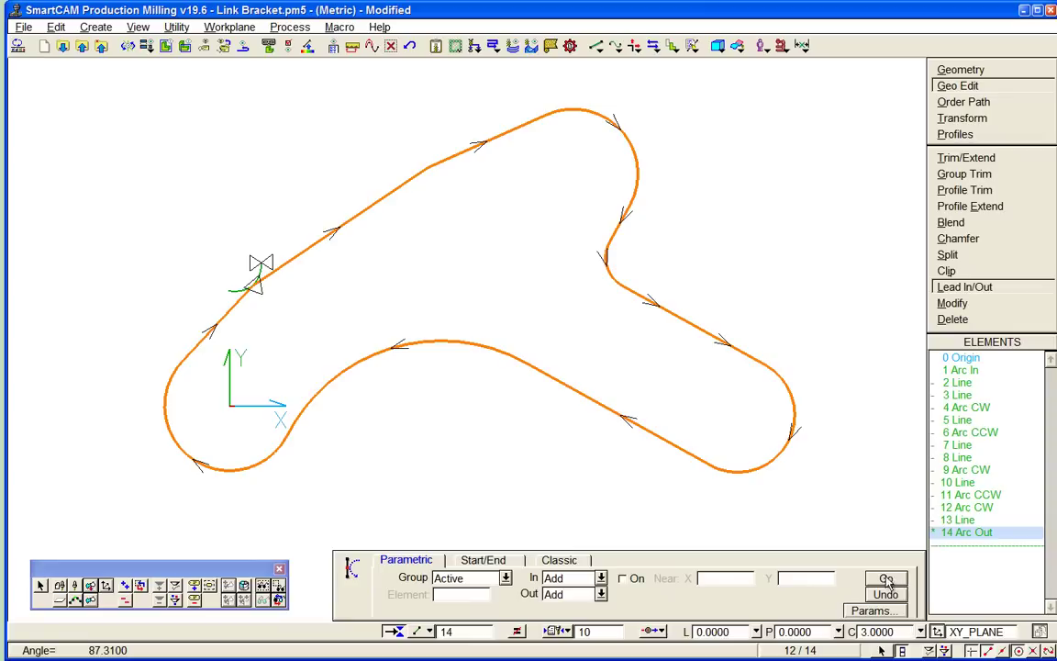
- Deselect the profile and animate the tool path at simulation speed 4
left_click(124, 599)
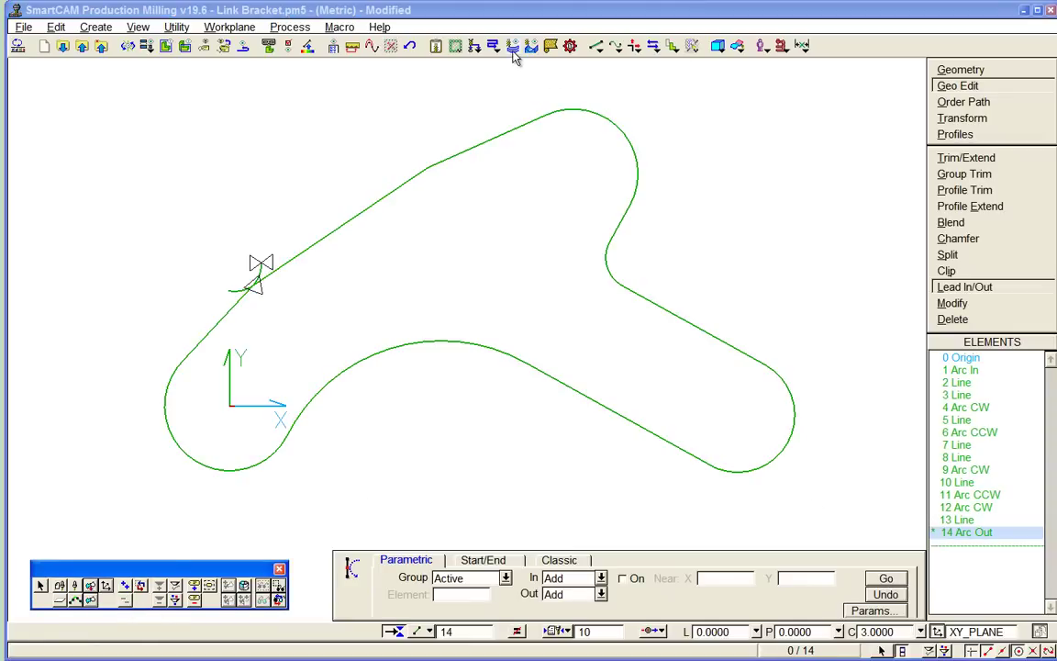
left_click(463, 45)
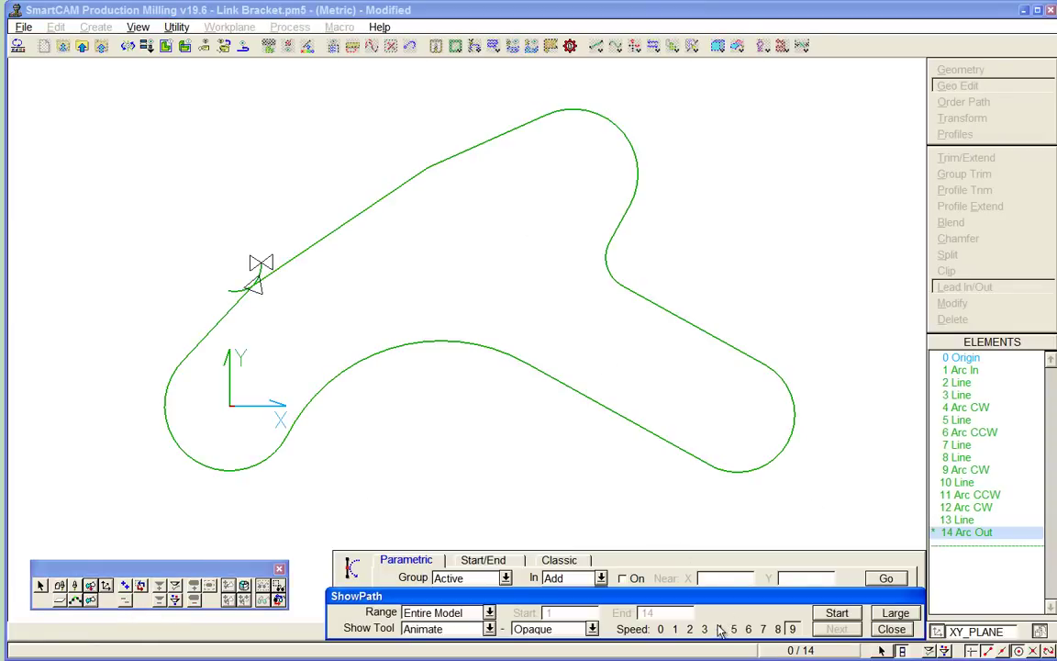
left_click(719, 628)
left_click(837, 614)
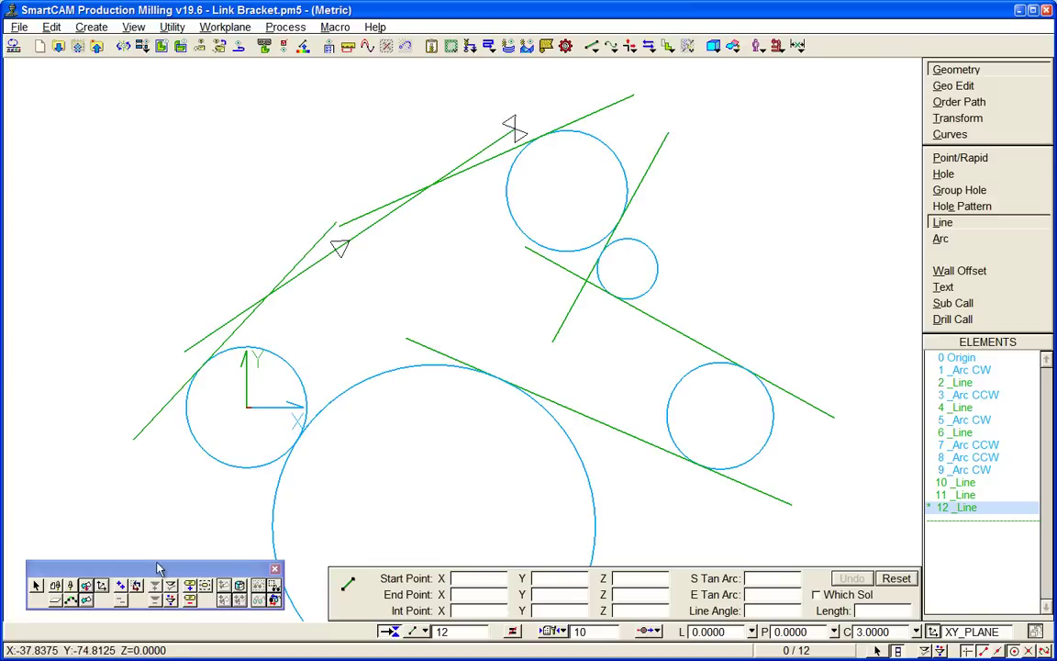
- Select all construction geometry and clip the upper-left, top and slanted tangent lines at their intersections
left_click(120, 588)
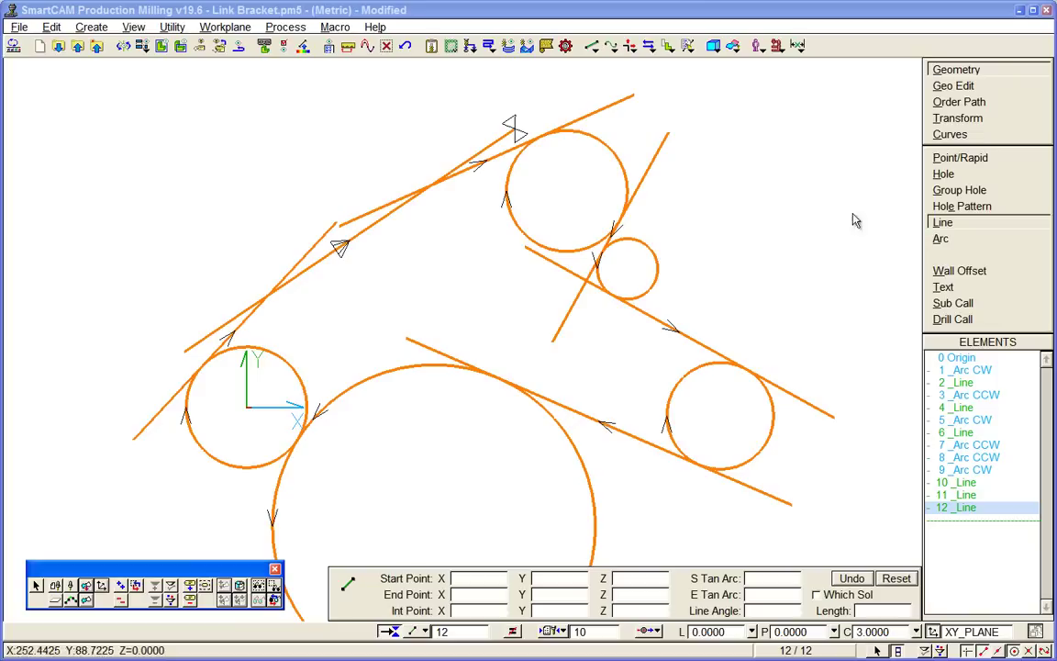
left_click(980, 87)
left_click(942, 270)
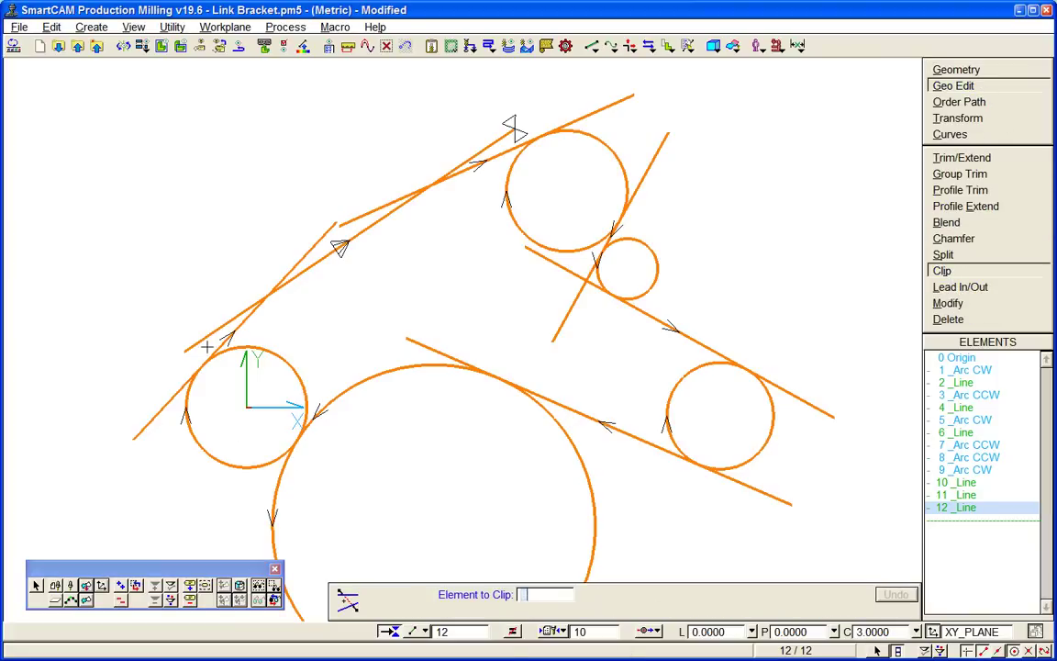
left_click(182, 310)
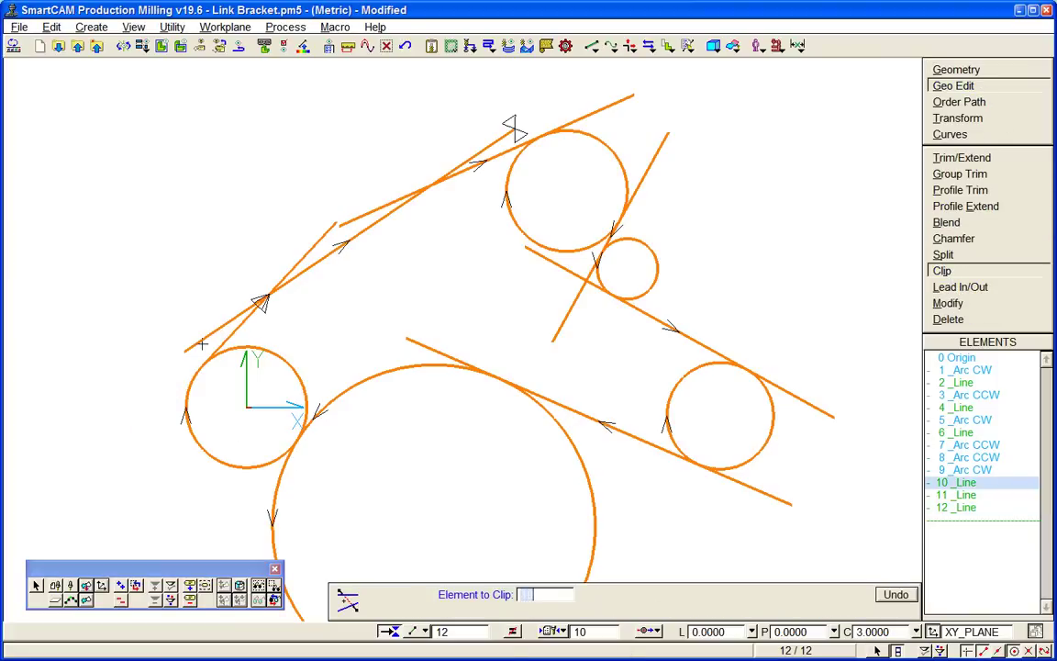
left_click(284, 260)
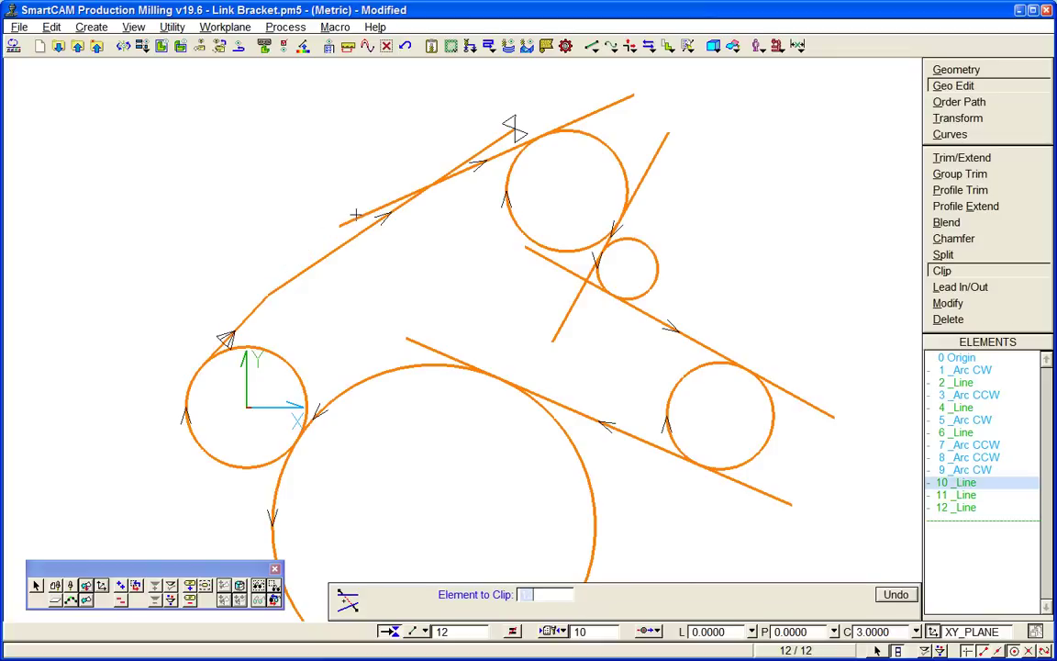
left_click(611, 120)
left_click(646, 164)
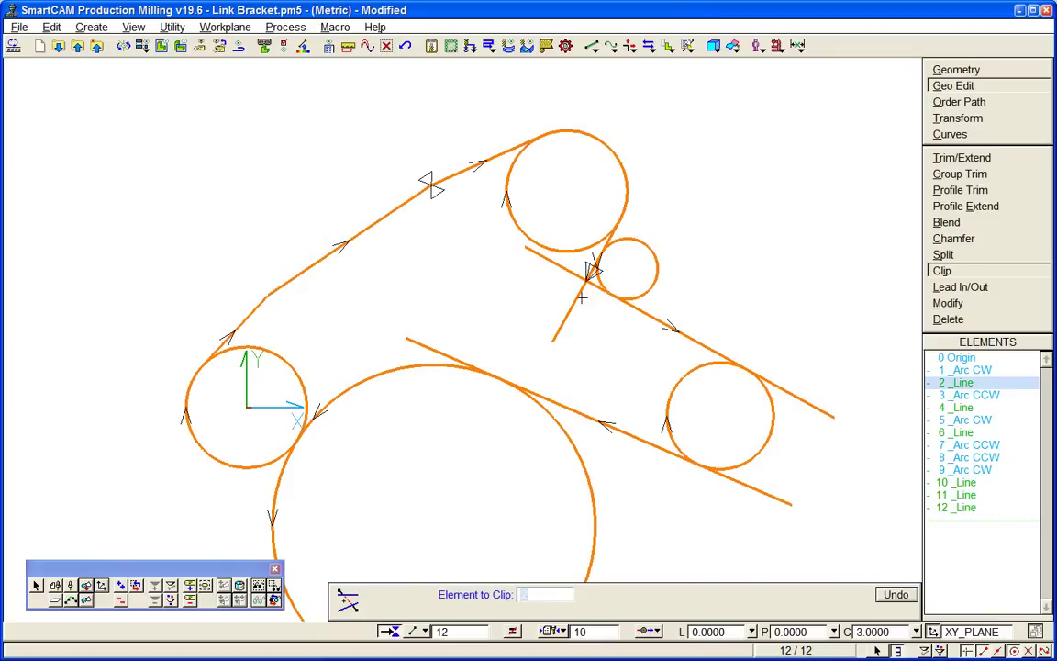
- Clip the line overhangs at the small circle, the right circle and before the big circle
left_click(589, 272)
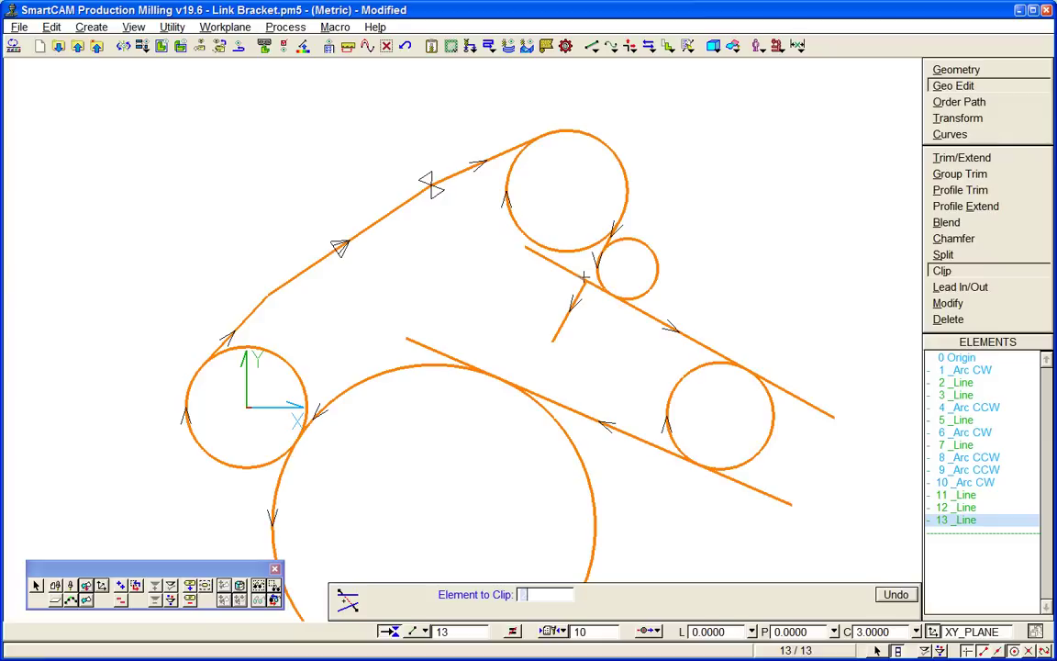
left_click(588, 284)
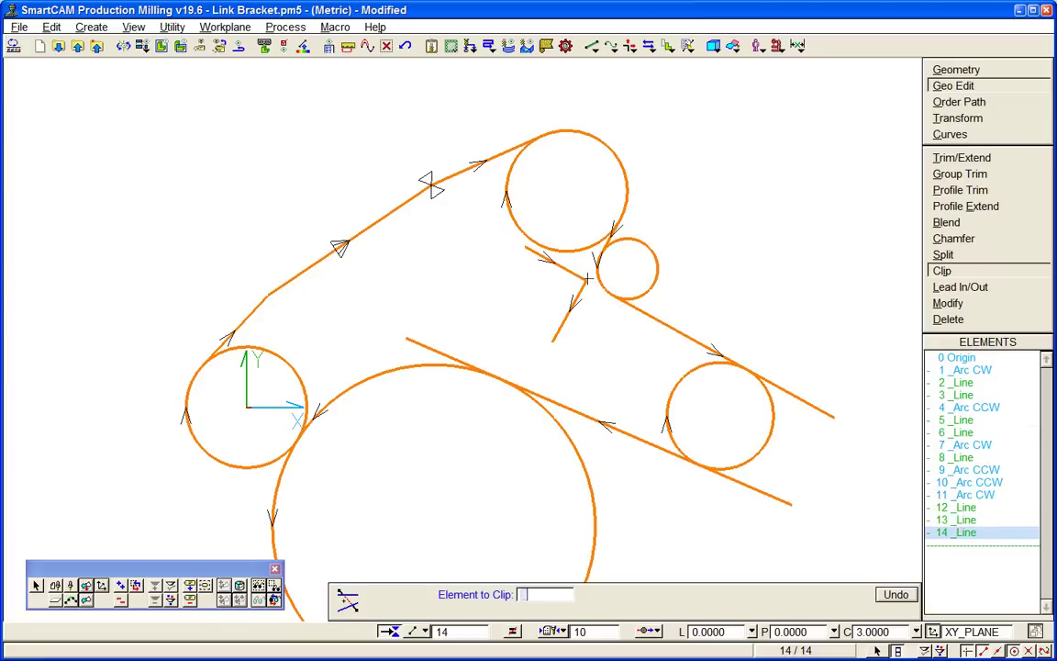
left_click(780, 392)
left_click(789, 501)
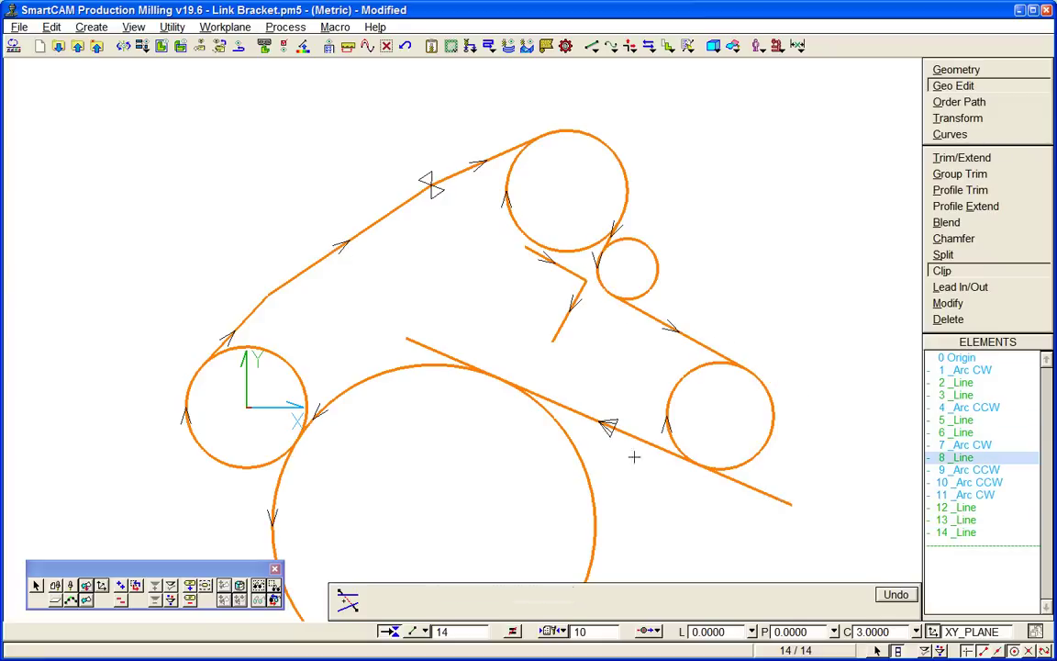
left_click(432, 348)
- Trim the big, right, top and small circles down to outline arcs, then deselect everything
left_click(592, 514)
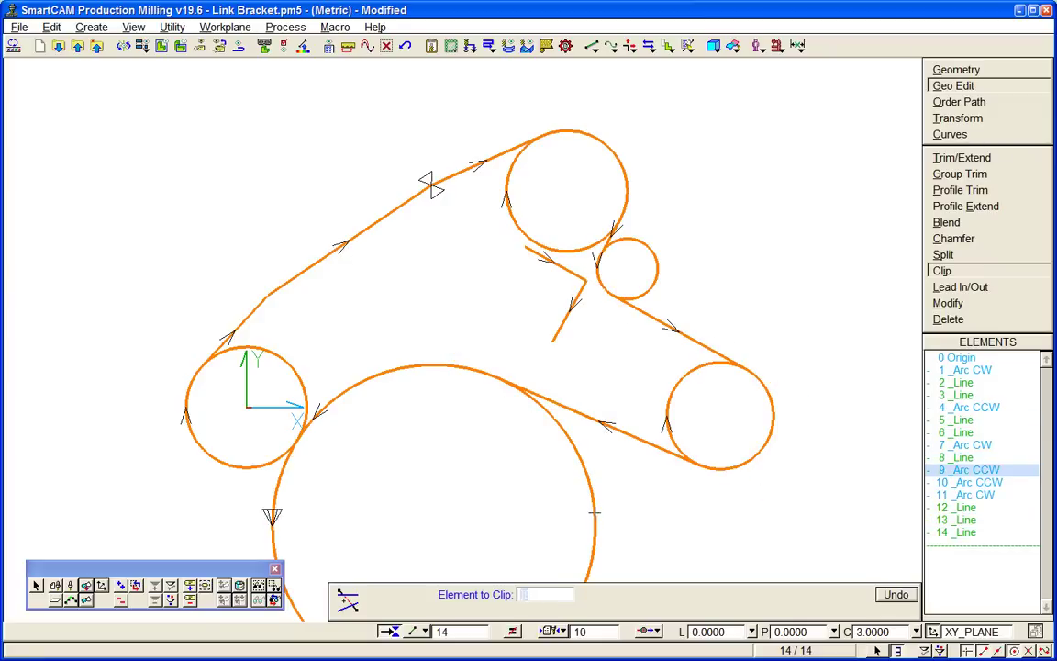
left_click(678, 450)
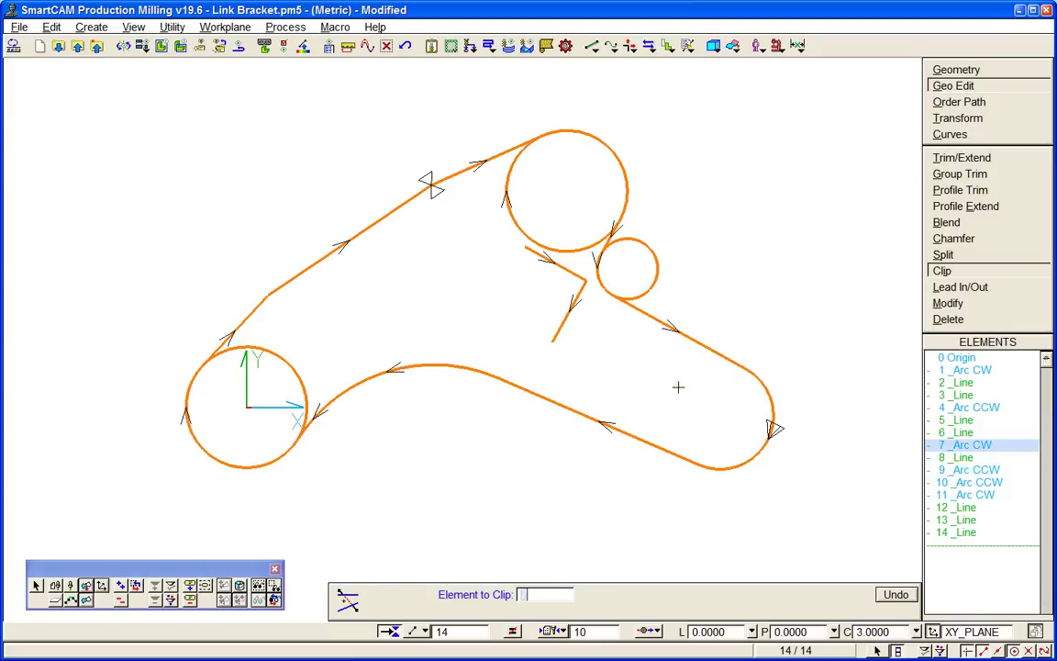
left_click(554, 246)
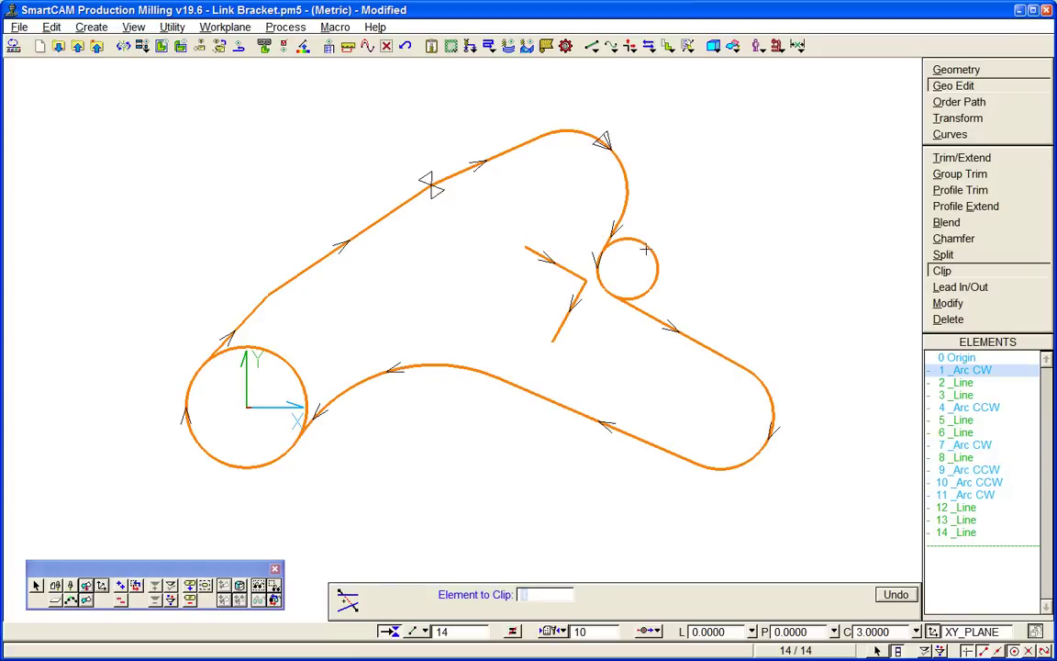
left_click(645, 249)
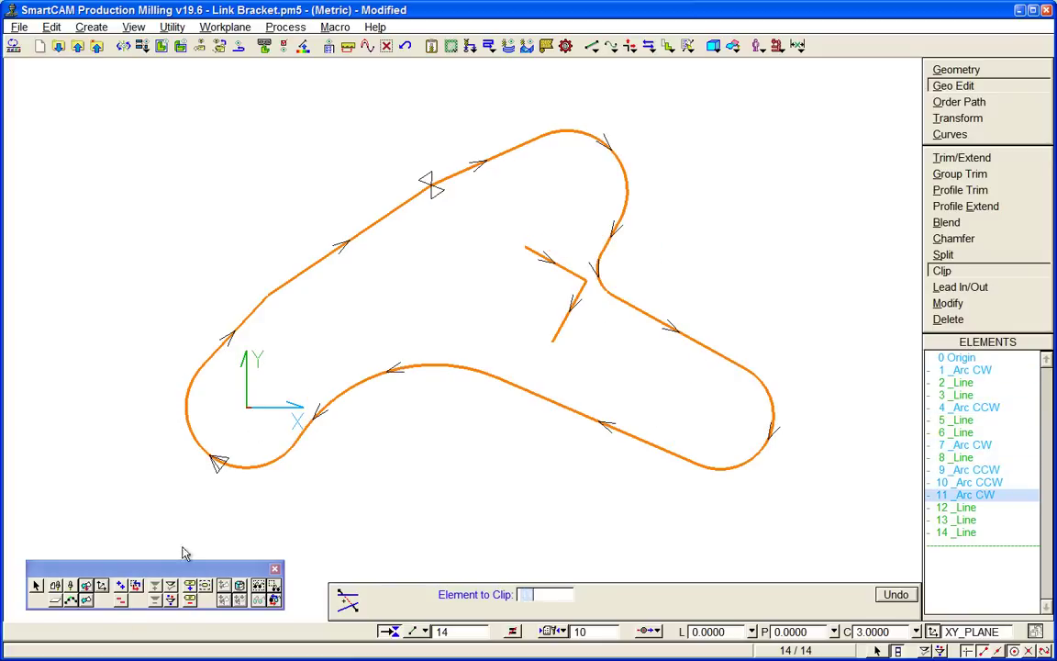
left_click(120, 599)
- Box-select the two leftover V-shaped inner lines and delete them
left_click(36, 583)
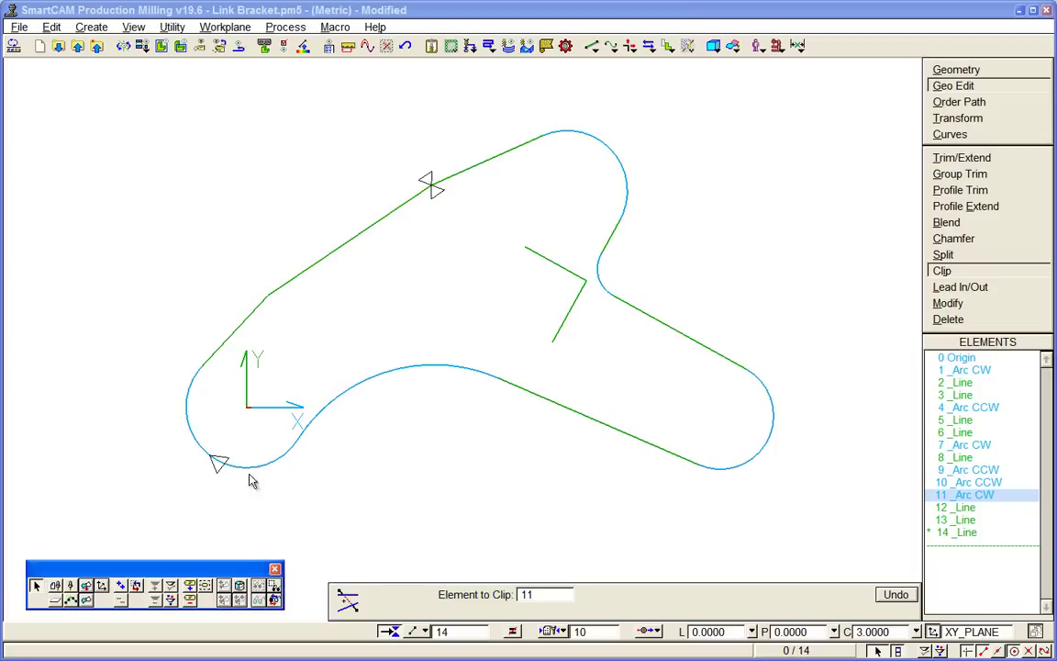
left_click_drag(588, 260, 573, 300)
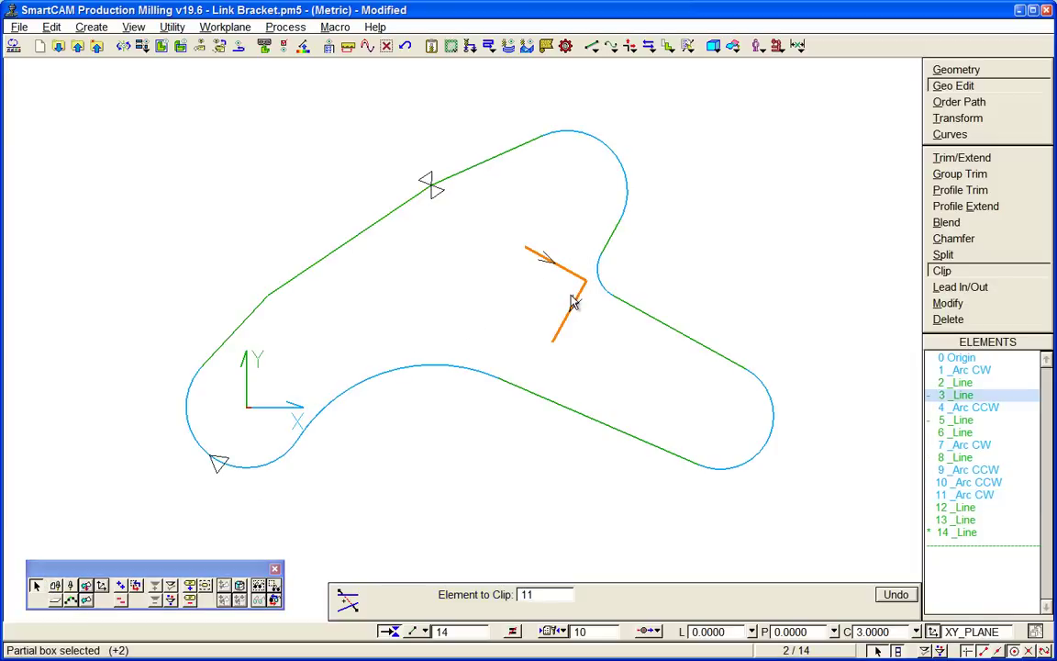
key("Delete")
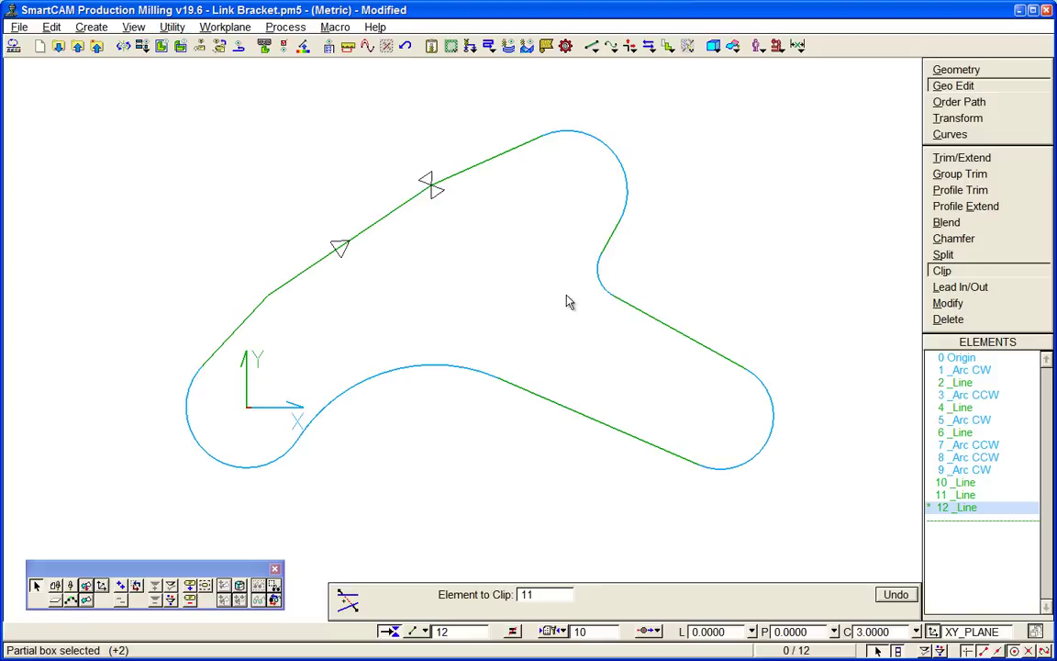